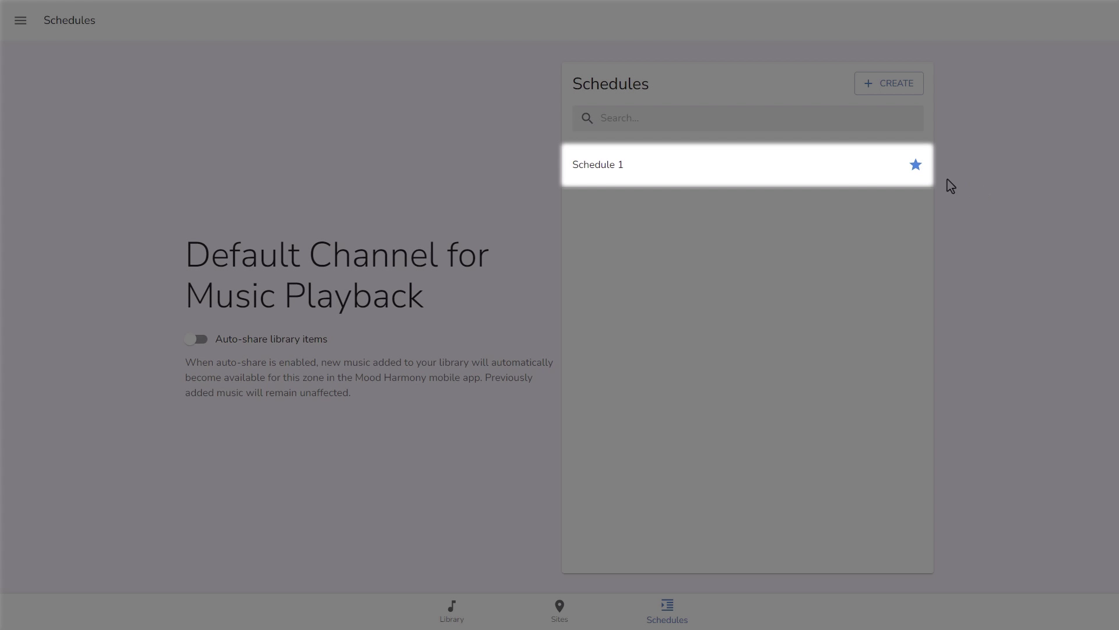
- Open Zone 1's Schedule 1 for editing and move Holiday Station to the head of its scheduled music
{"action": "left_click", "coordinate": [706, 182]}
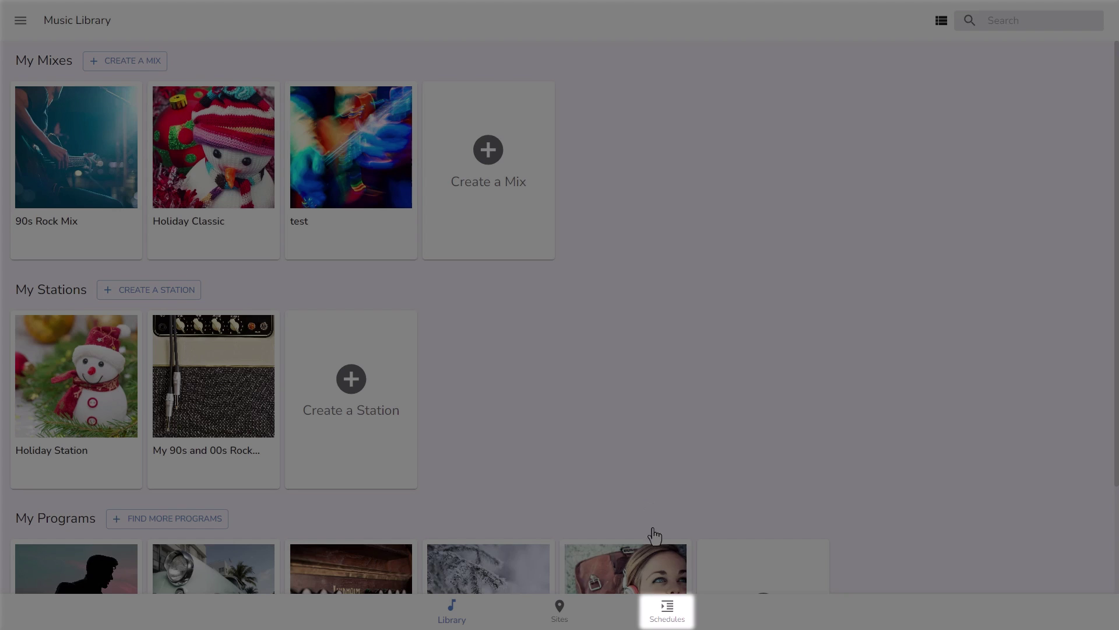
{"action": "left_click", "coordinate": [666, 613]}
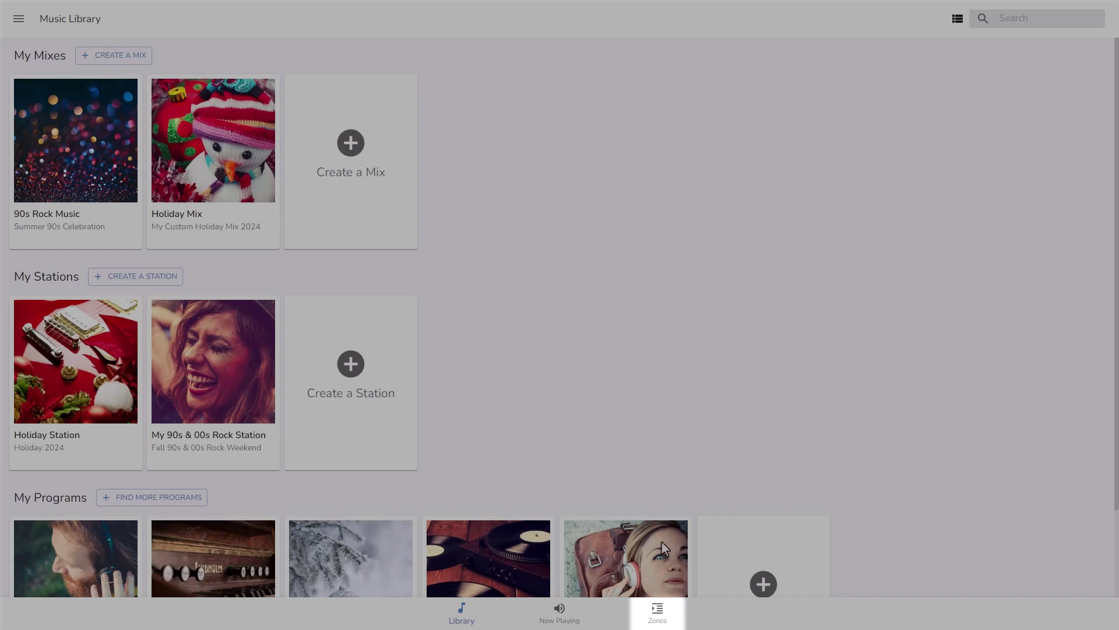
{"action": "left_click", "coordinate": [667, 616]}
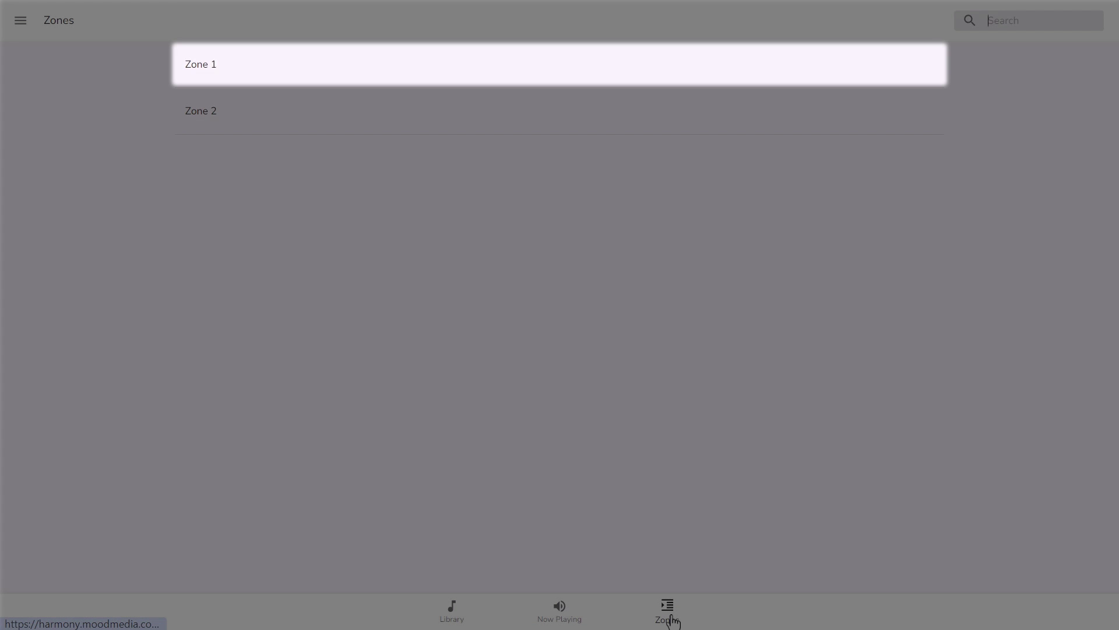
{"action": "left_click", "coordinate": [261, 83]}
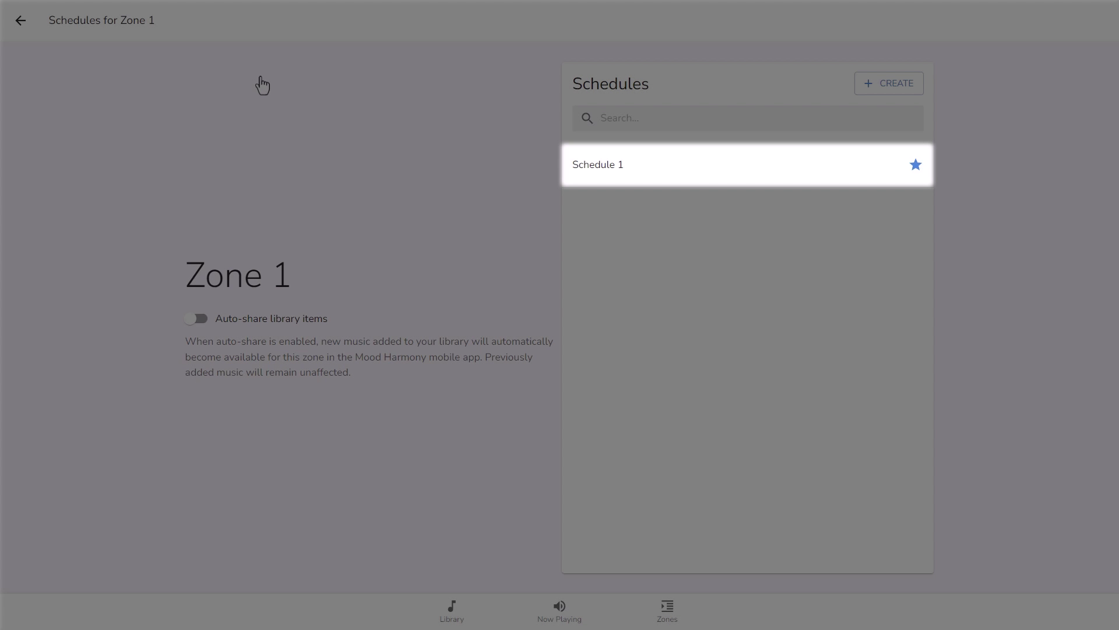
{"action": "left_click", "coordinate": [604, 176]}
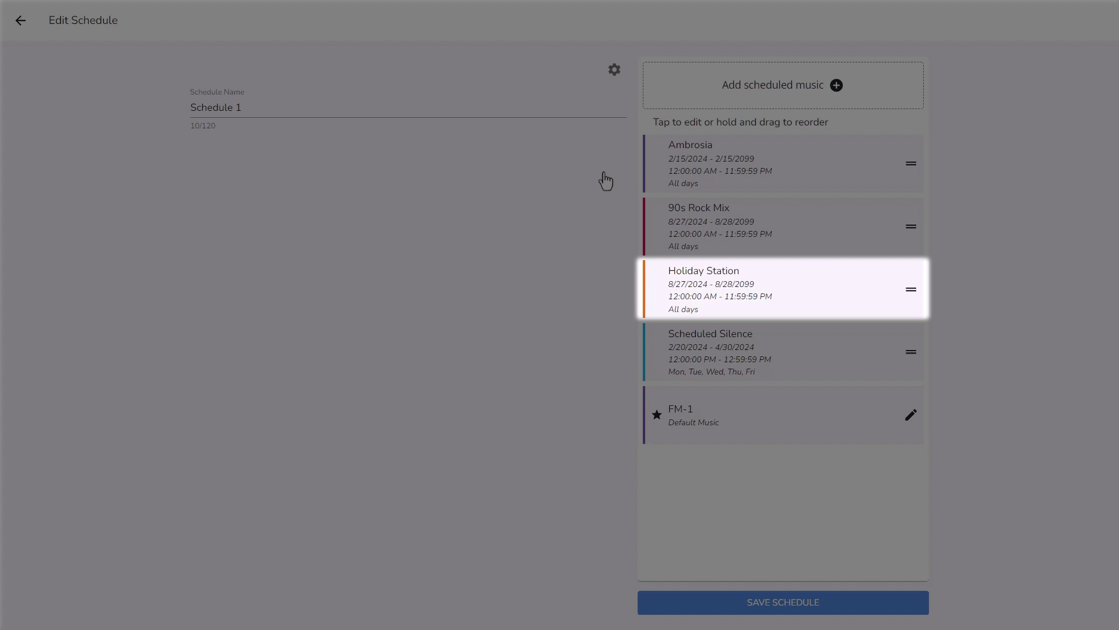
{"action": "left_click_drag", "start_coordinate": [907, 292], "coordinate": [912, 177]}
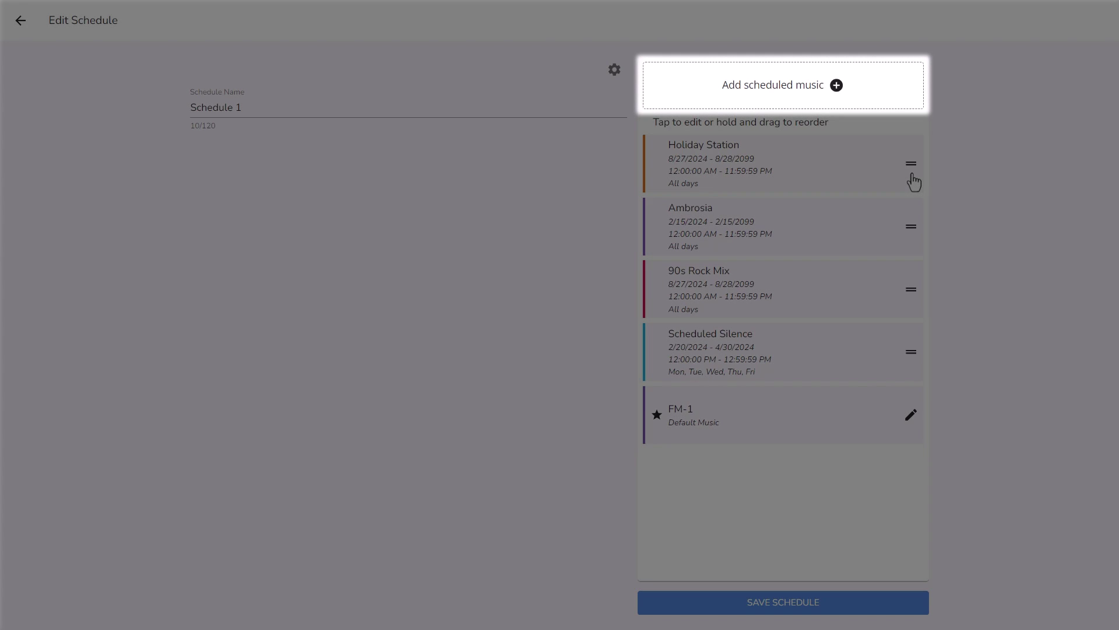
- Add Cashmere Holiday Mix as scheduled music with a start date of 11/01/2024
{"action": "left_click", "coordinate": [817, 102]}
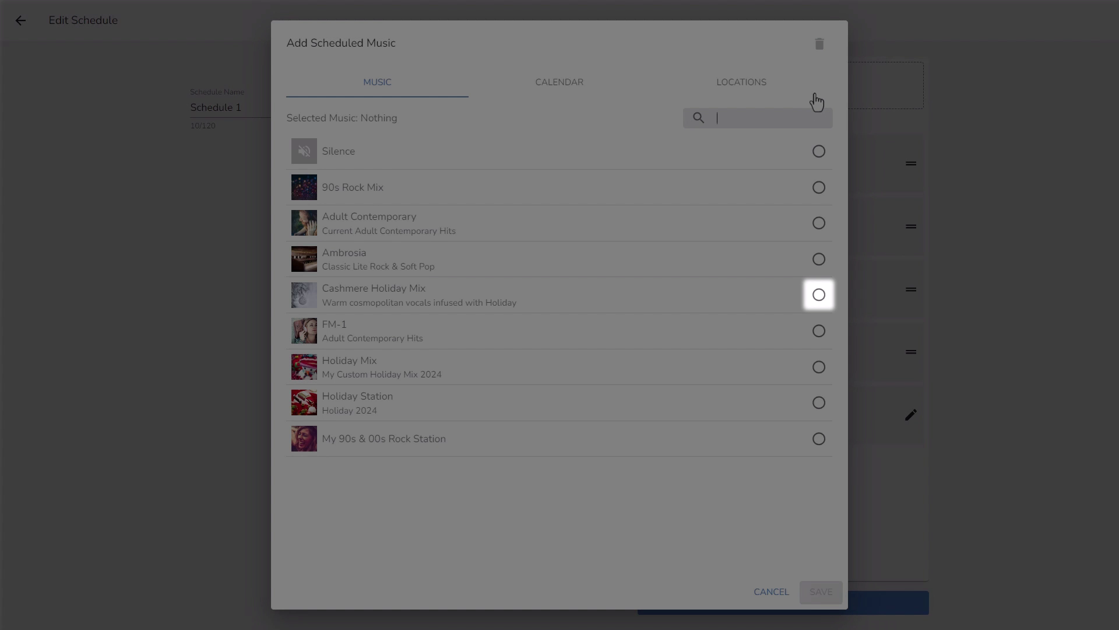
{"action": "left_click", "coordinate": [819, 297]}
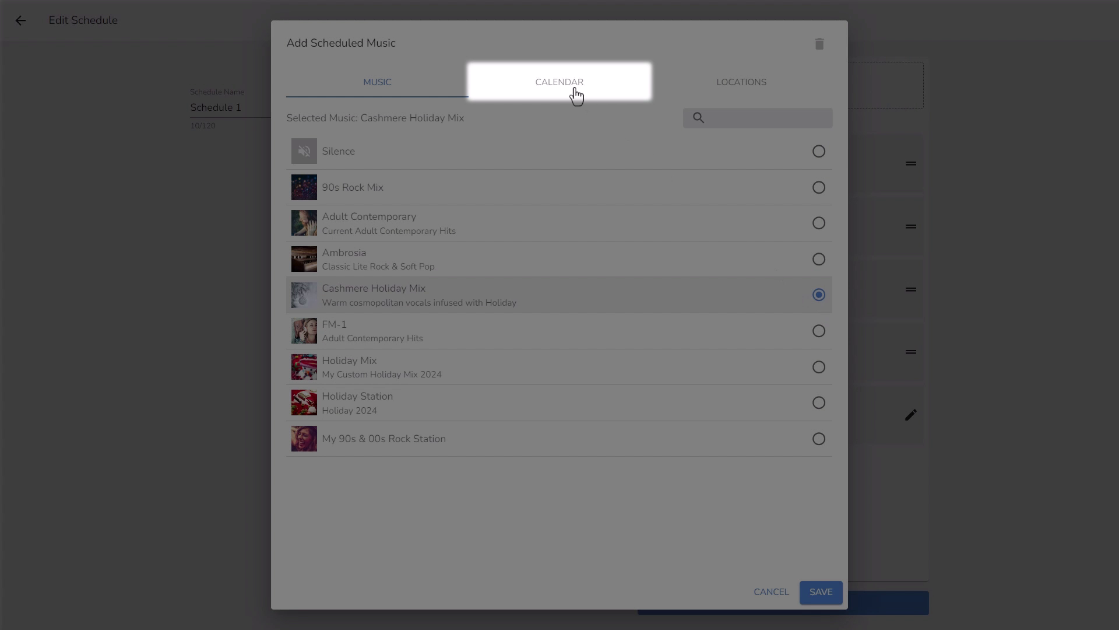
{"action": "left_click", "coordinate": [575, 92]}
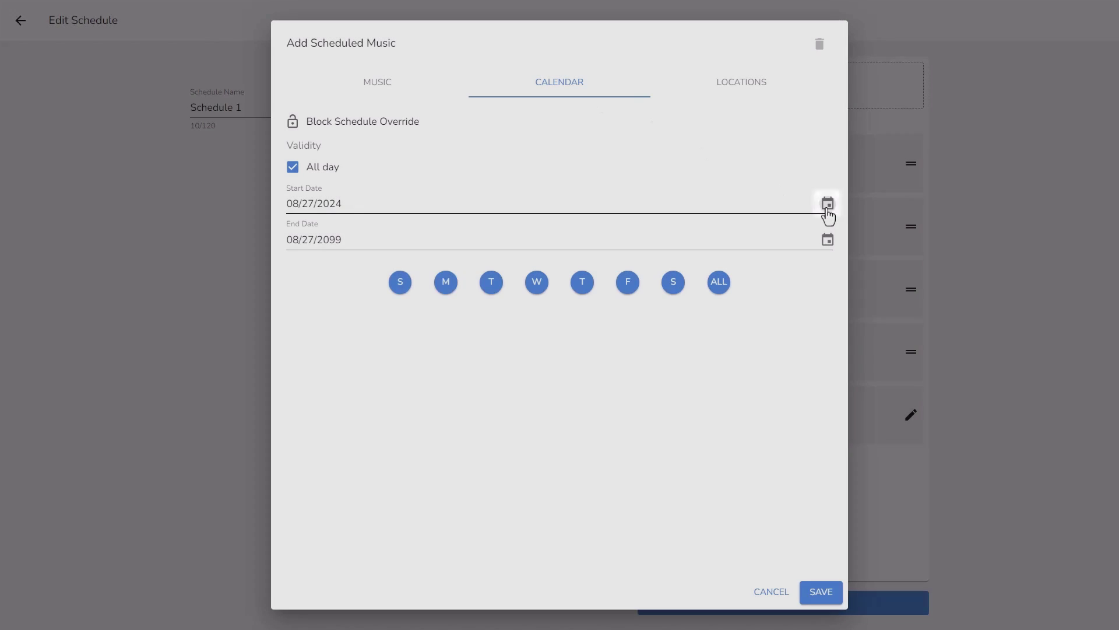
{"action": "left_click", "coordinate": [828, 205]}
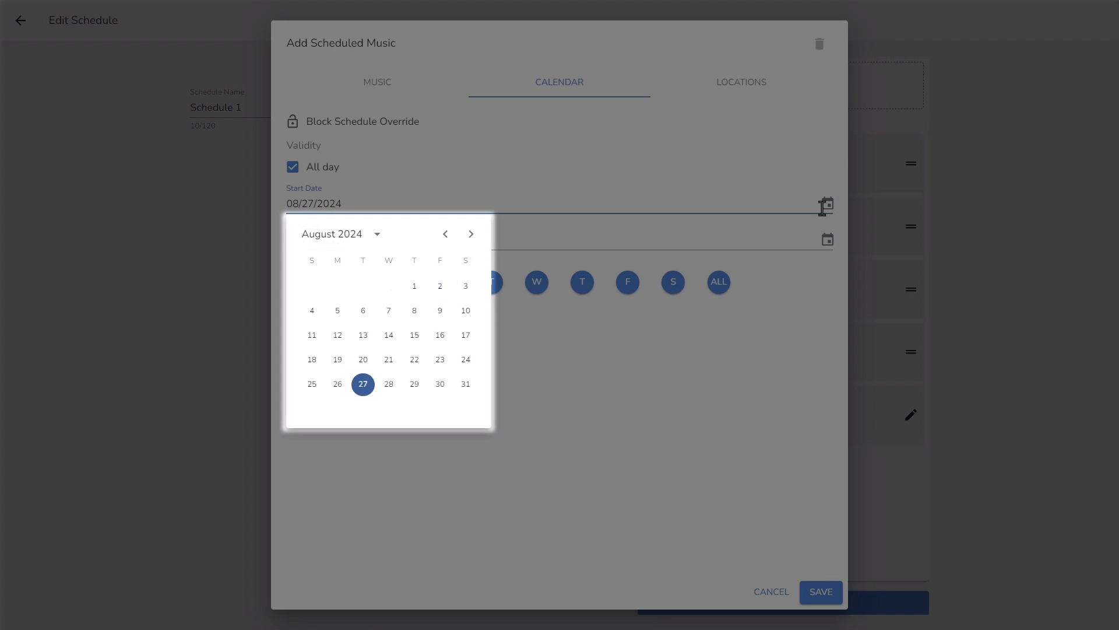
{"action": "left_click", "coordinate": [472, 234]}
{"action": "left_click", "coordinate": [471, 234]}
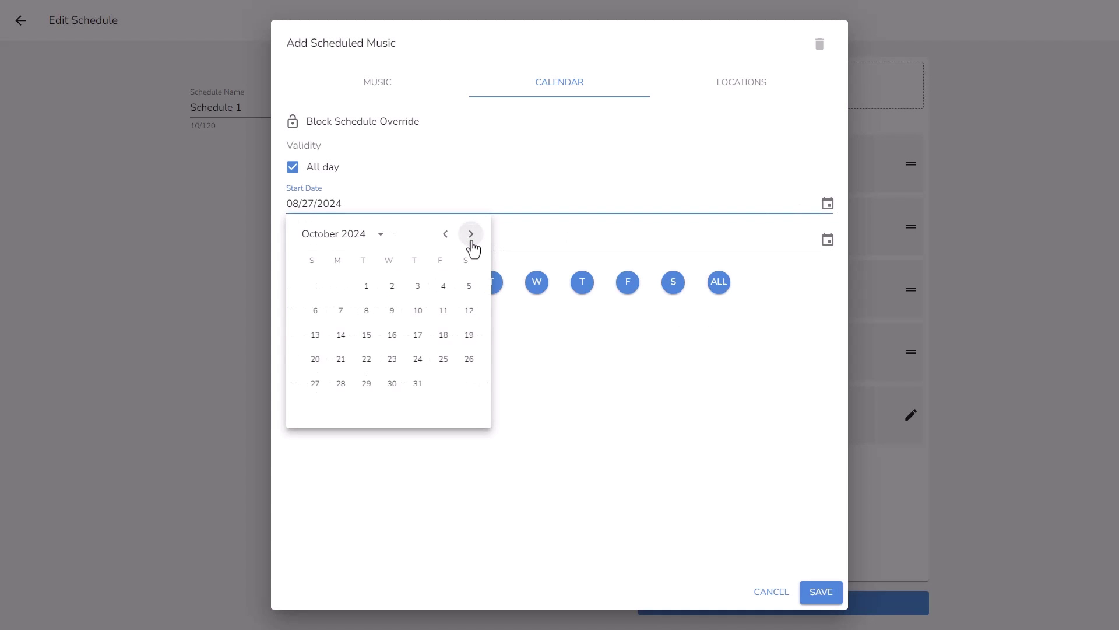
{"action": "left_click", "coordinate": [471, 234]}
{"action": "left_click", "coordinate": [440, 289]}
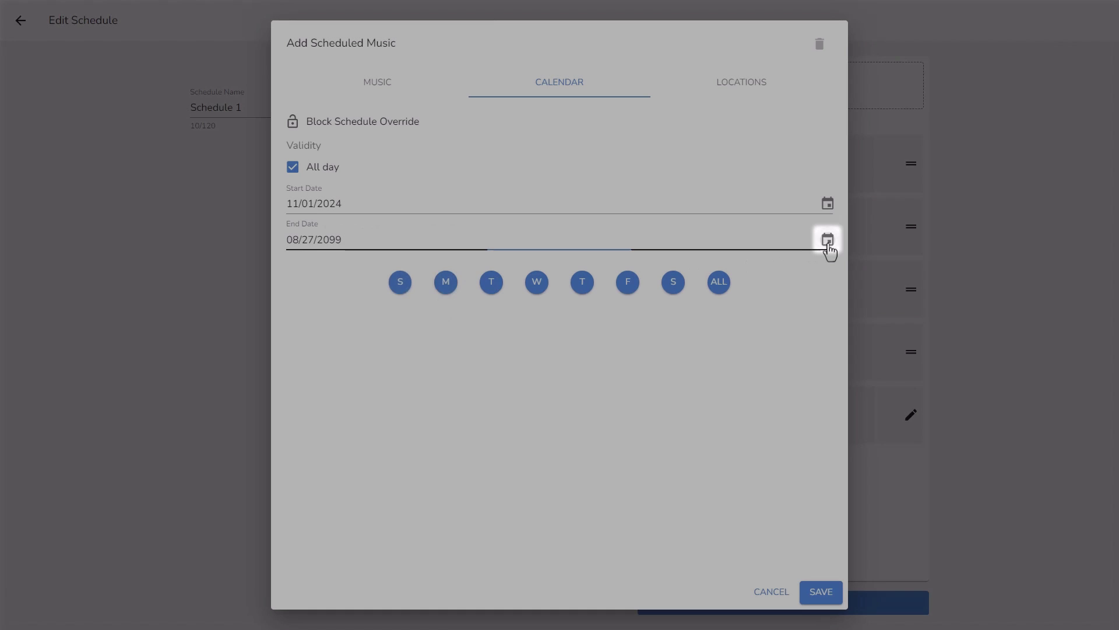
- Set the end date of the Cashmere Holiday Mix entry to 12/26/2024
{"action": "left_click", "coordinate": [828, 241]}
{"action": "left_click", "coordinate": [377, 272]}
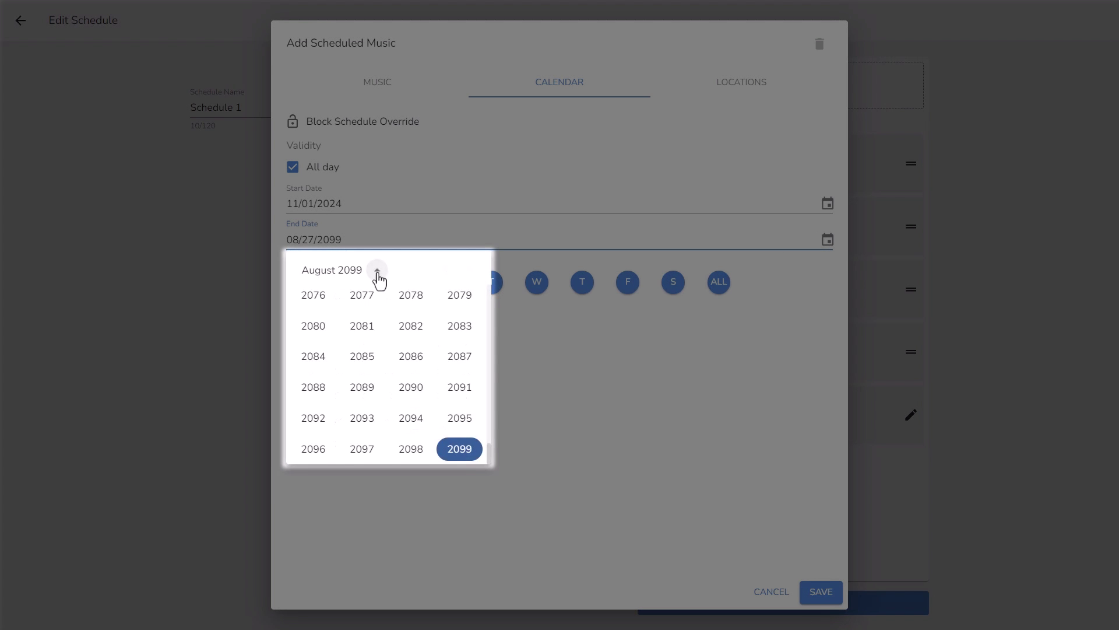
{"action": "scroll", "coordinate": [376, 292], "scroll_direction": "up", "scroll_amount": 5}
{"action": "scroll", "coordinate": [373, 303], "scroll_direction": "up", "scroll_amount": 3}
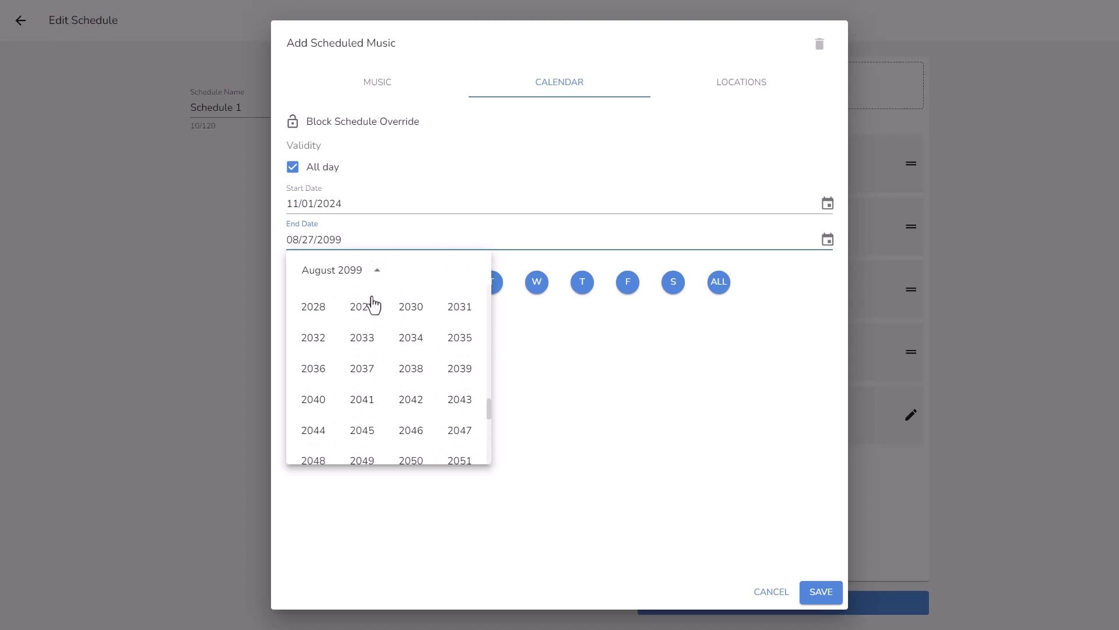
{"action": "left_click", "coordinate": [314, 304]}
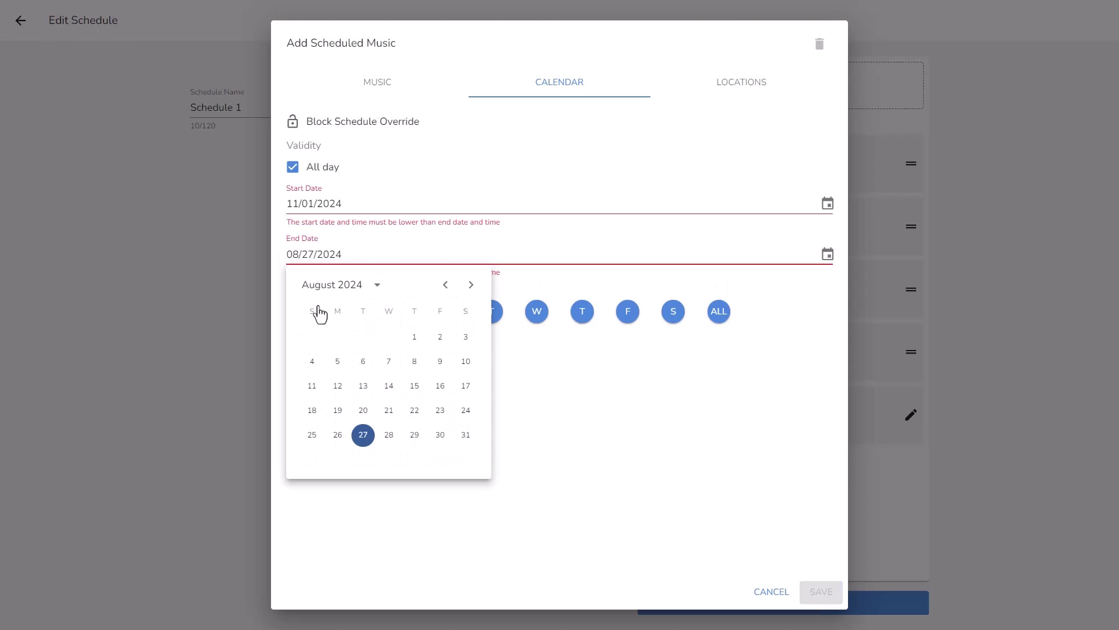
{"action": "left_click", "coordinate": [471, 284]}
{"action": "left_click", "coordinate": [471, 284]}
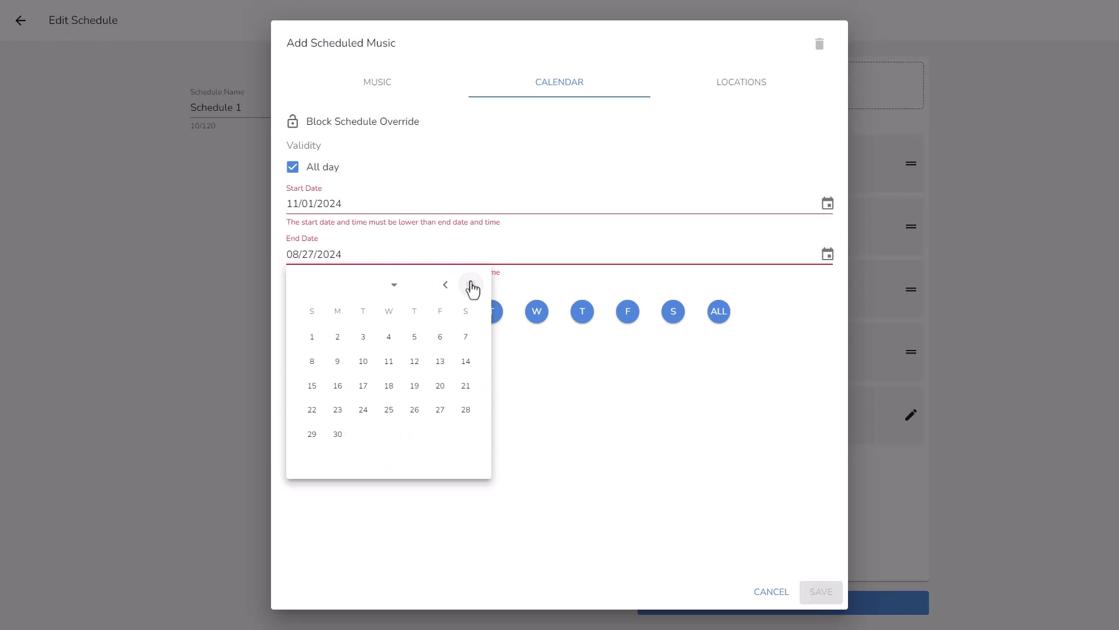
{"action": "left_click", "coordinate": [471, 285]}
{"action": "left_click", "coordinate": [471, 285]}
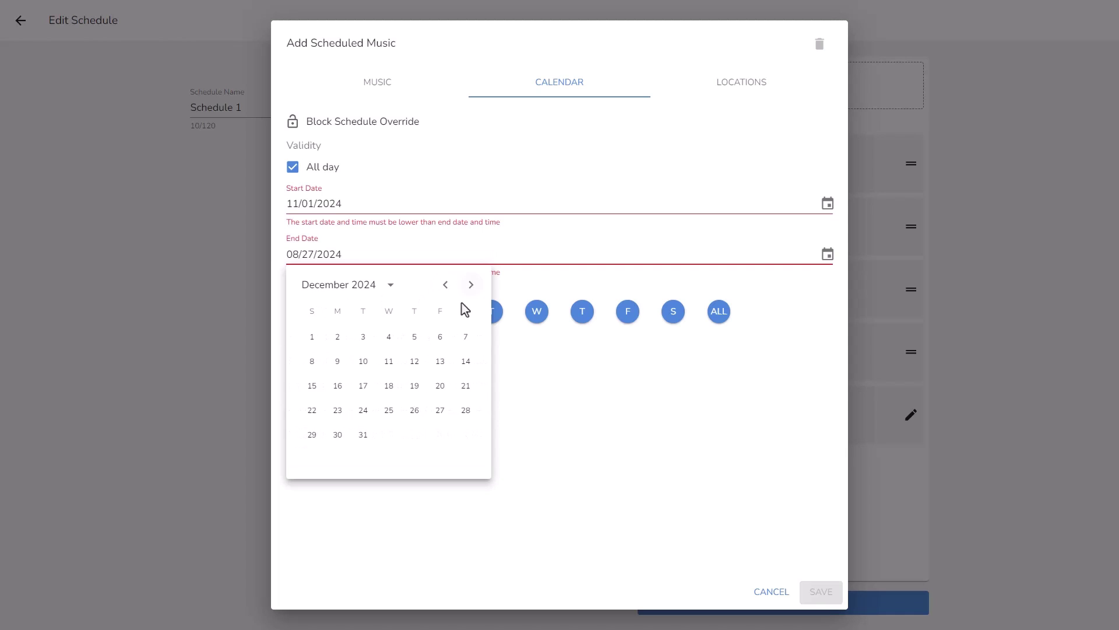
{"action": "left_click", "coordinate": [416, 411]}
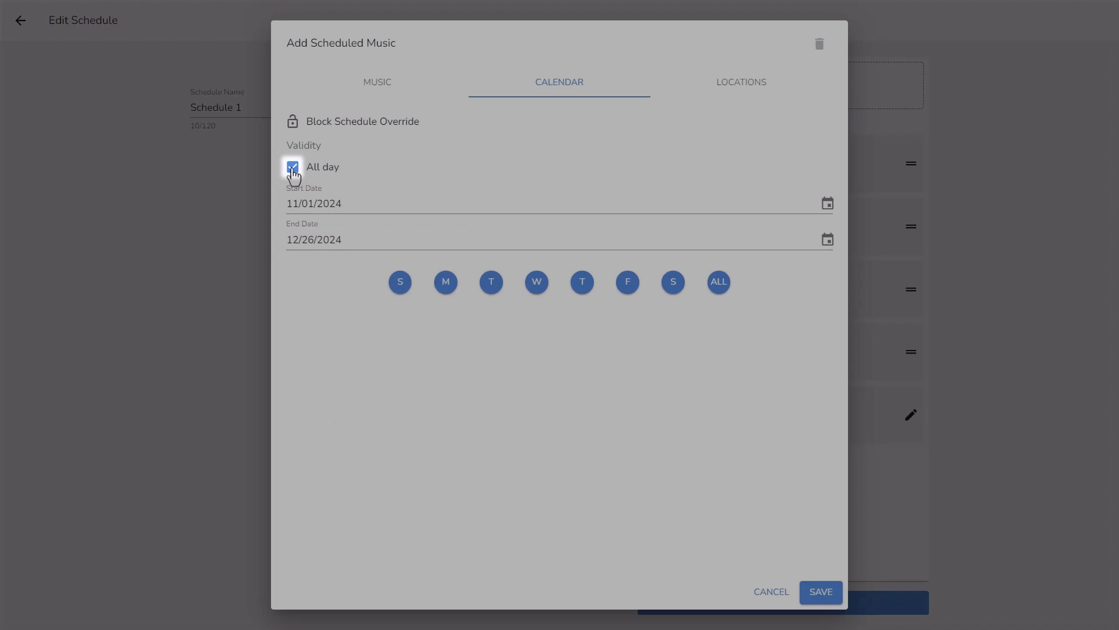
- Replace all-day playback with a start time of 08:00:00 AM and exclude Mondays from the entry
{"action": "left_click", "coordinate": [293, 169]}
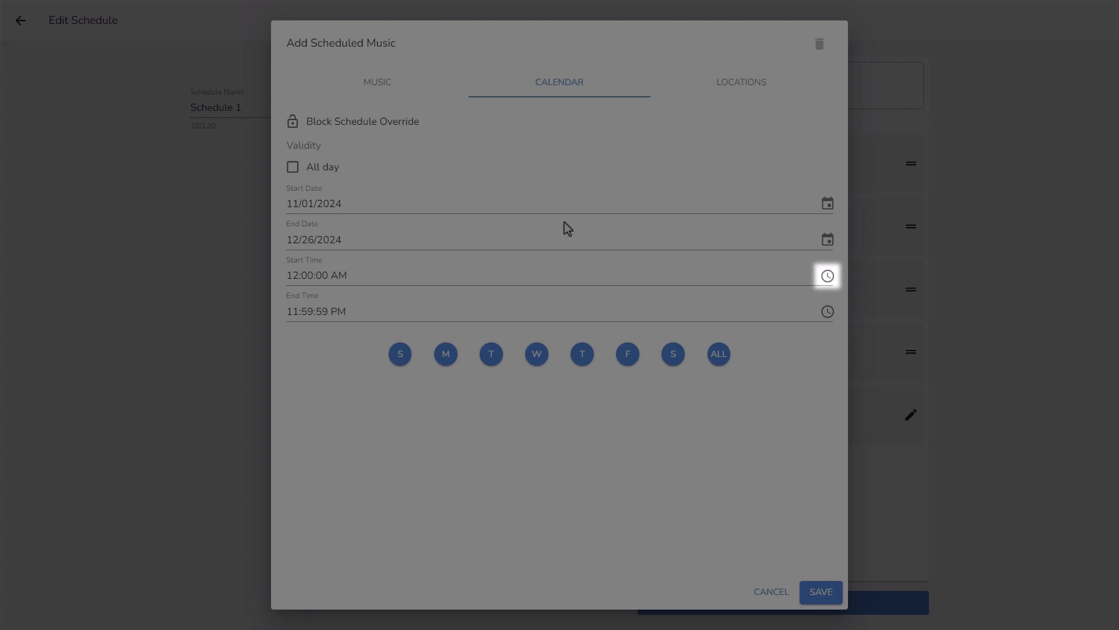
{"action": "left_click", "coordinate": [827, 275]}
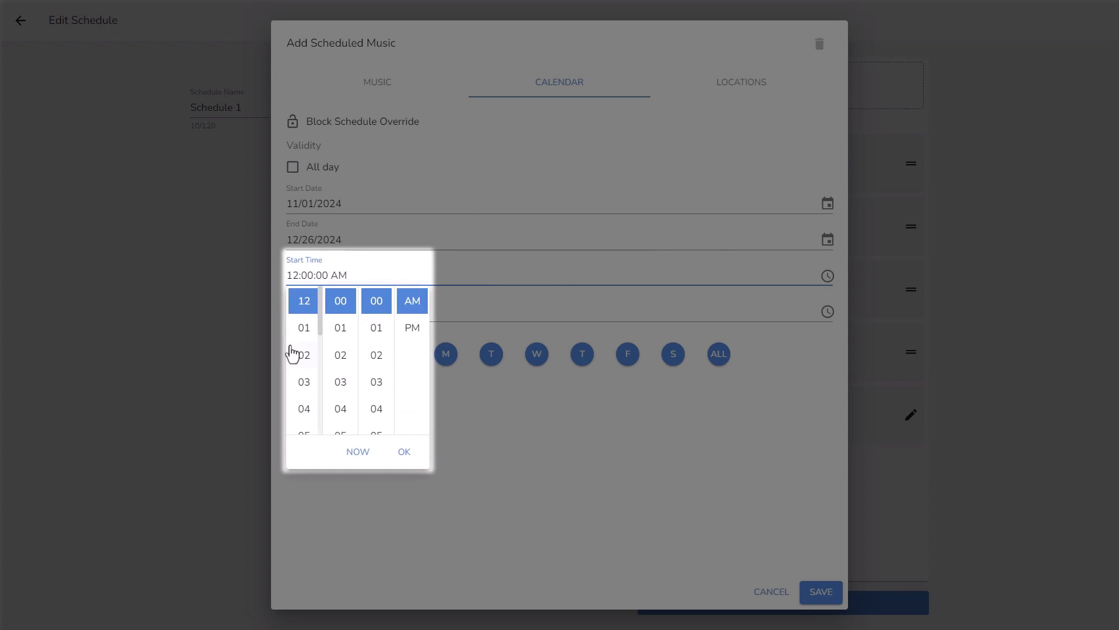
{"action": "scroll", "coordinate": [292, 355], "scroll_direction": "down", "scroll_amount": 3}
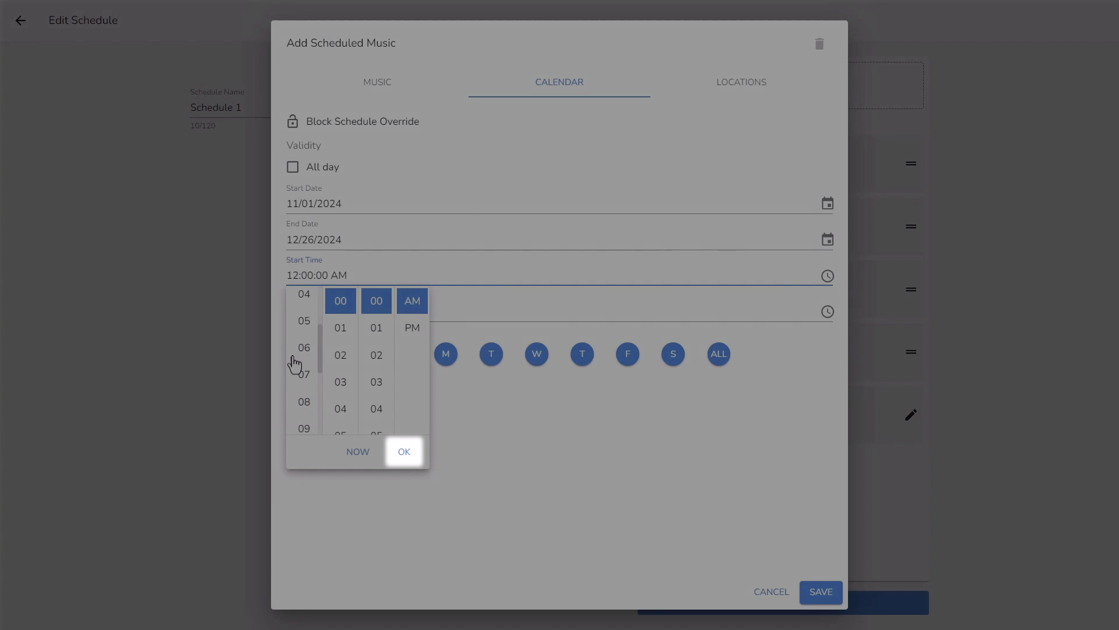
{"action": "left_click", "coordinate": [304, 403]}
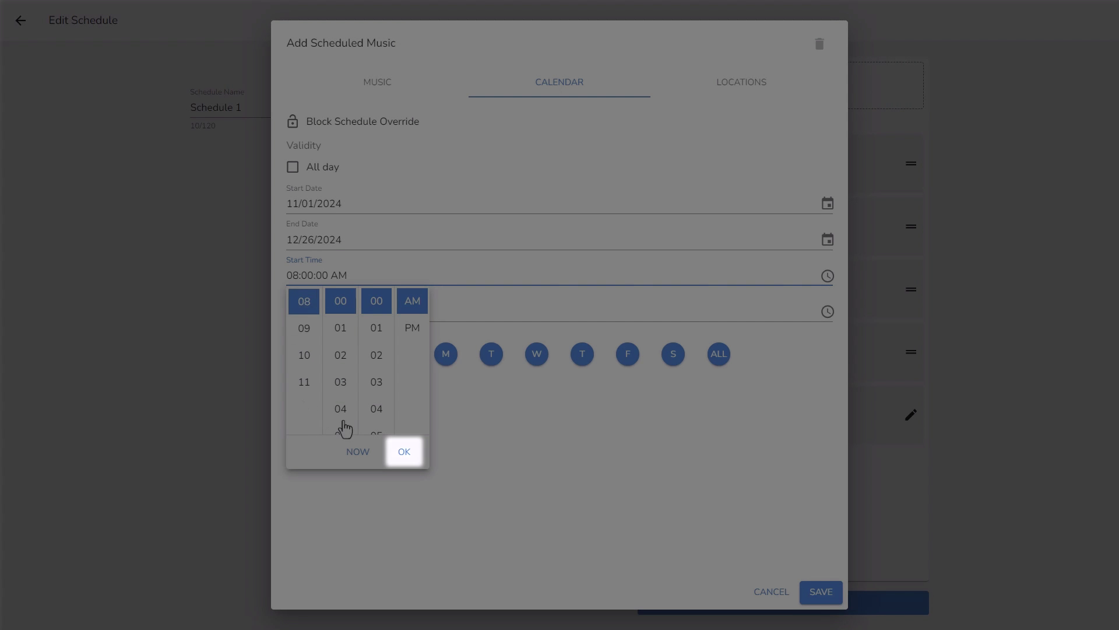
{"action": "left_click", "coordinate": [412, 457]}
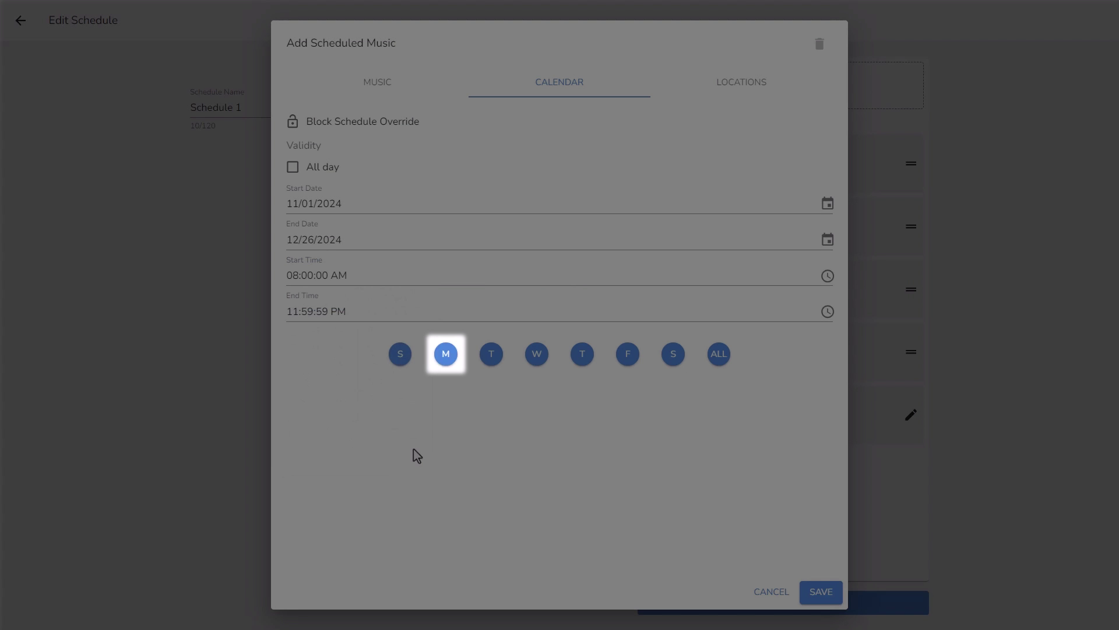
{"action": "left_click", "coordinate": [446, 354]}
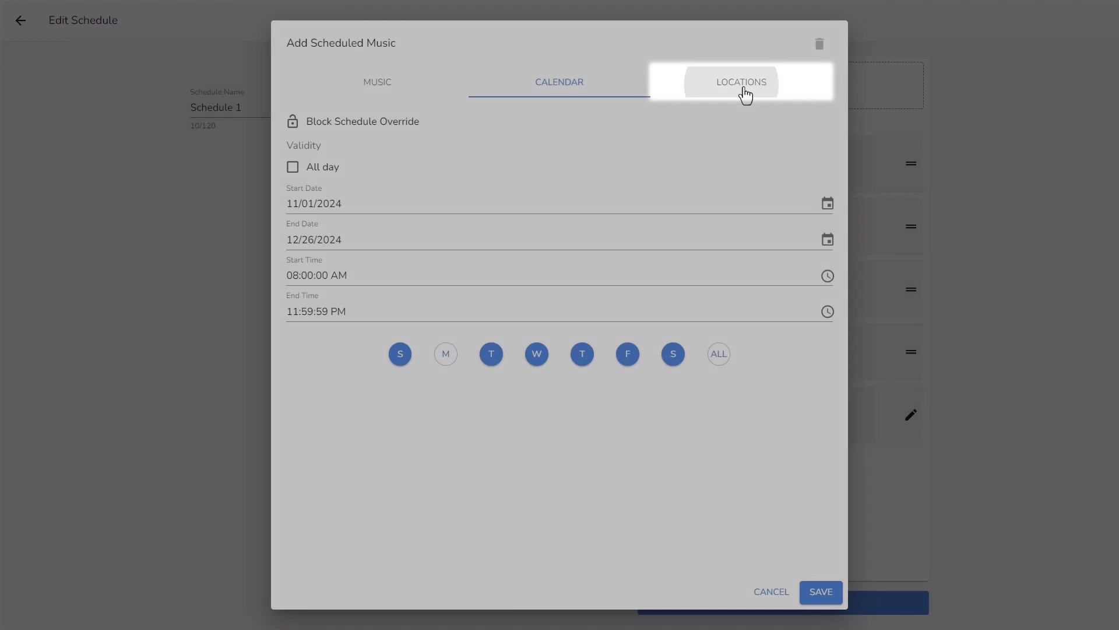
- Allow the Cashmere Holiday Mix entry at location HM 1 and save both the entry and Schedule 1
{"action": "left_click", "coordinate": [741, 93]}
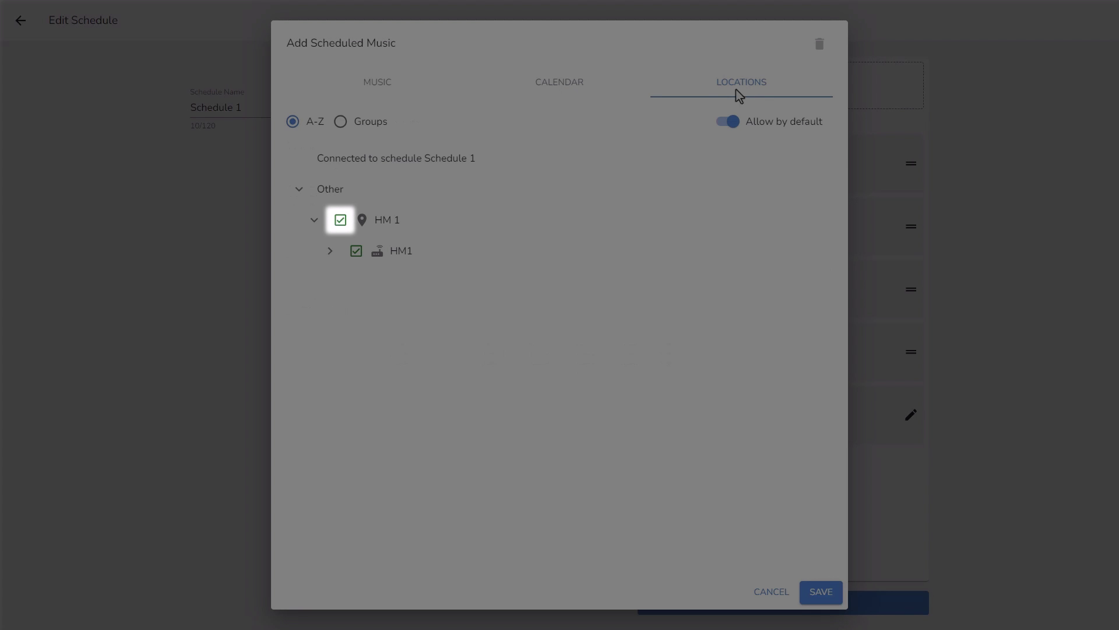
{"action": "left_click", "coordinate": [342, 224]}
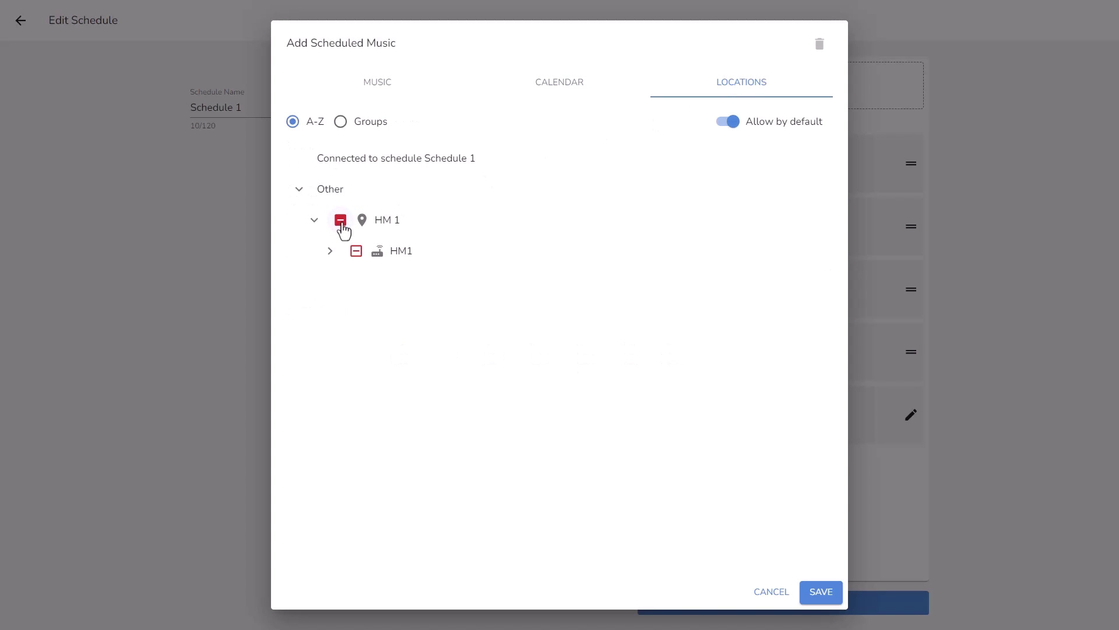
{"action": "left_click", "coordinate": [341, 224]}
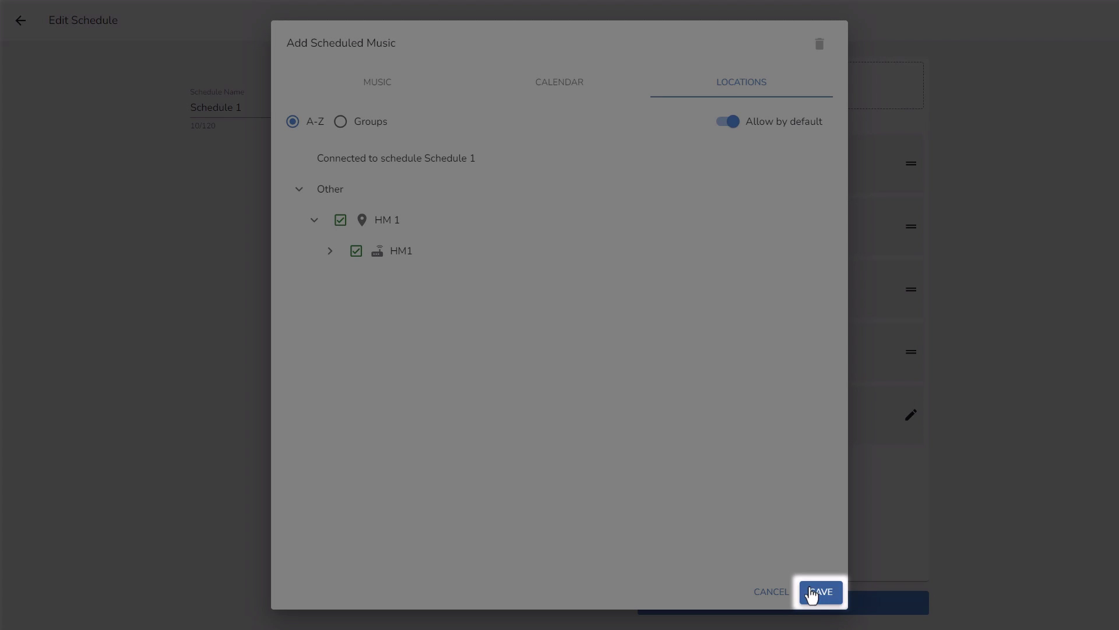
{"action": "left_click", "coordinate": [813, 592]}
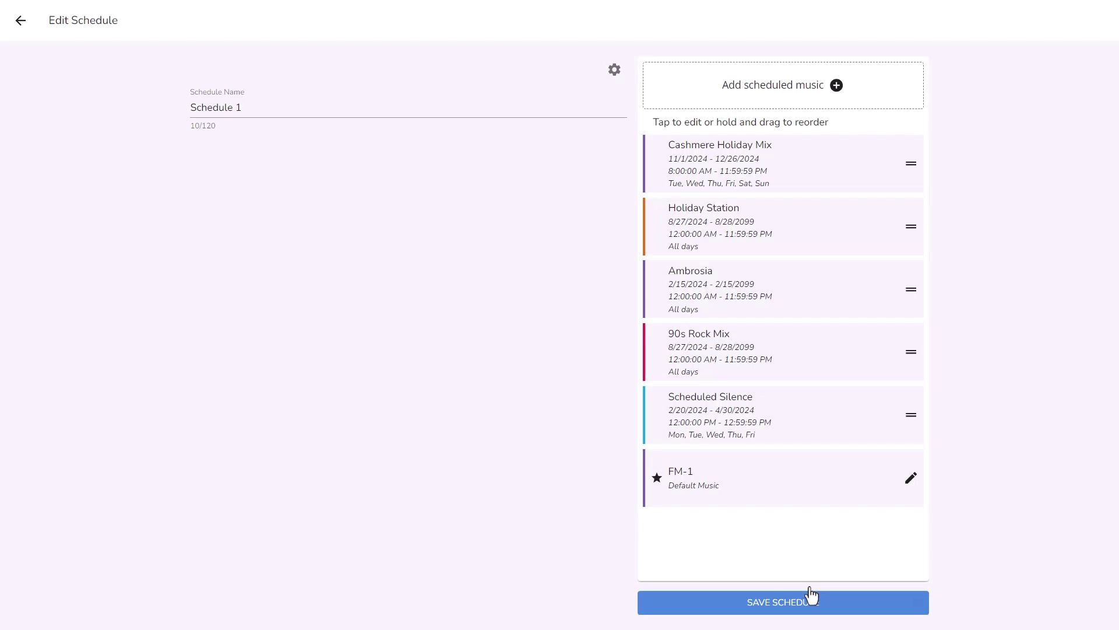
{"action": "left_click", "coordinate": [812, 595]}
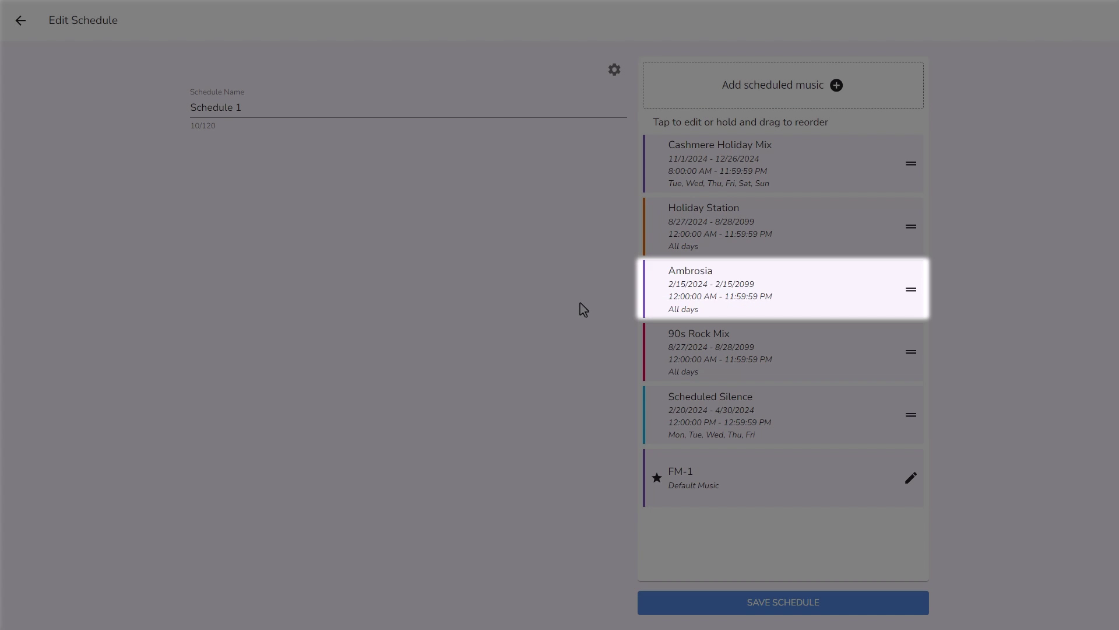
- Turn off all-day playback for the Ambrosia entry, keep its locations as they are, and save the entry
{"action": "left_click", "coordinate": [665, 305]}
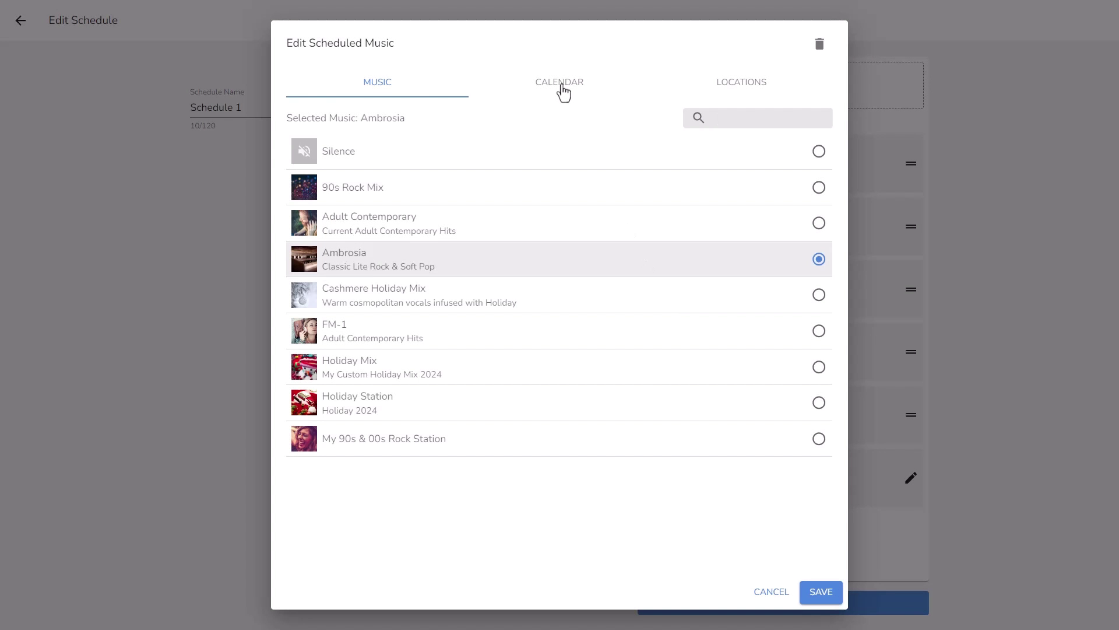
{"action": "left_click", "coordinate": [564, 88]}
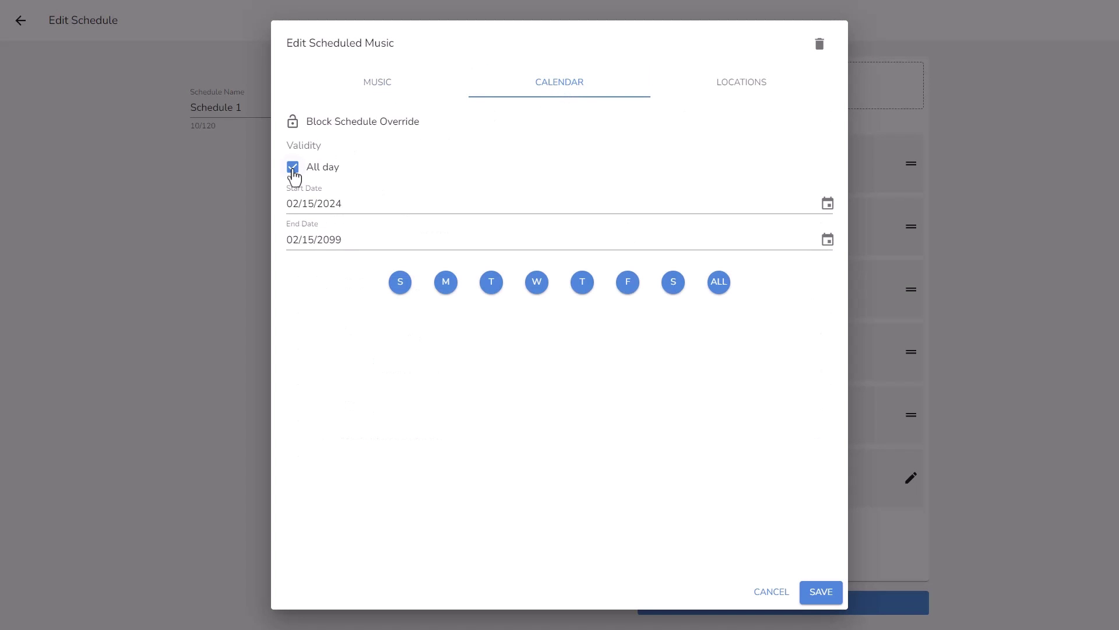
{"action": "left_click", "coordinate": [292, 170]}
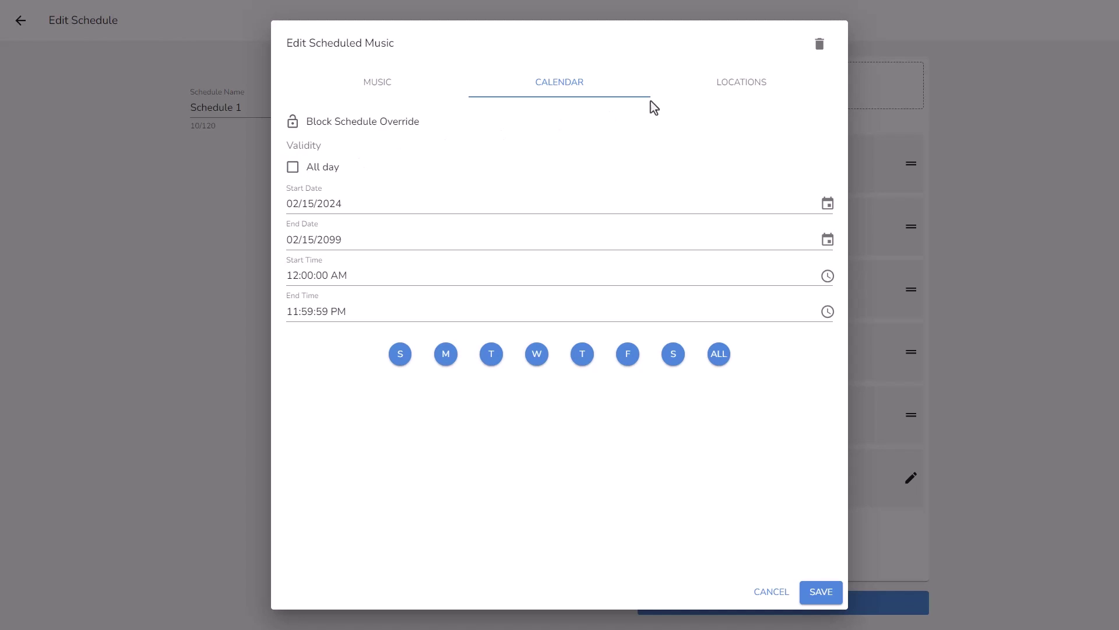
{"action": "left_click", "coordinate": [728, 95]}
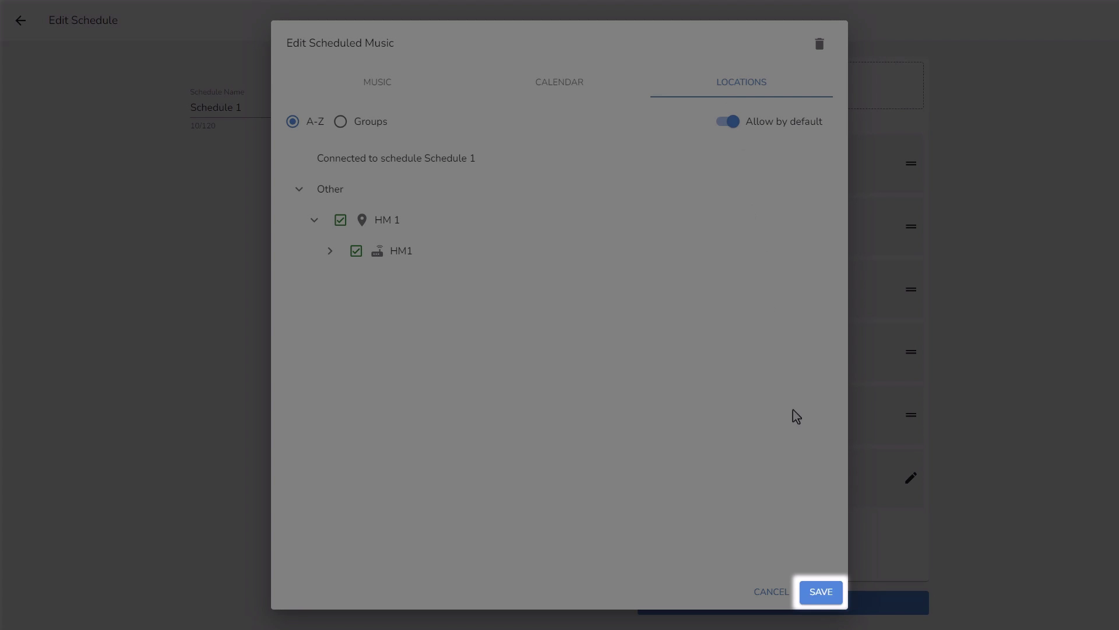
{"action": "left_click", "coordinate": [831, 595]}
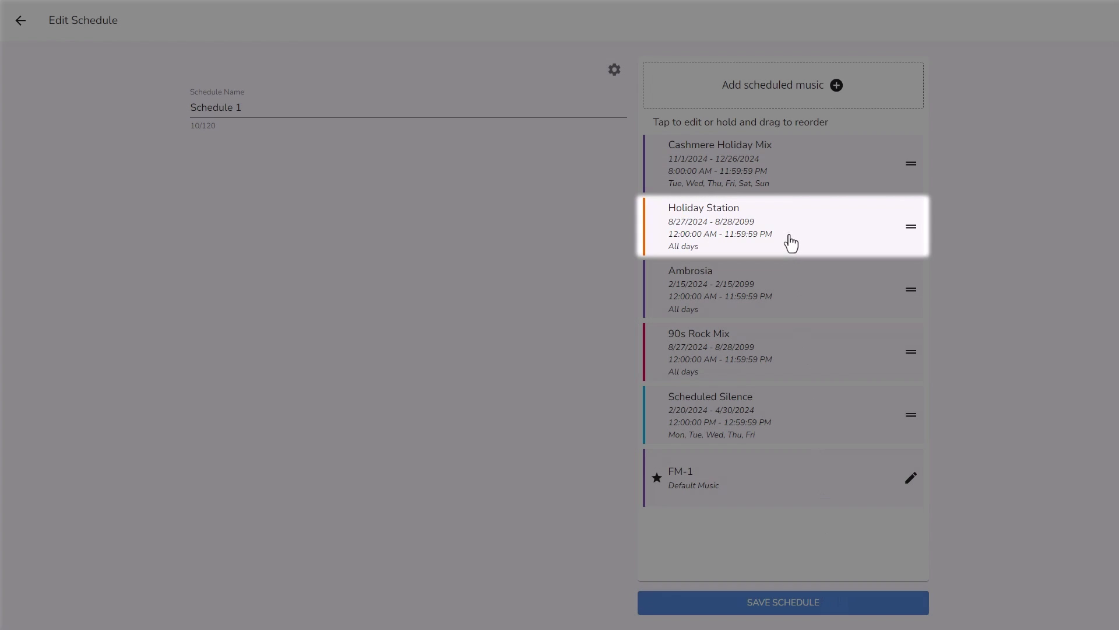
- Delete the Holiday Station entry from the schedule and save Schedule 1
{"action": "left_click", "coordinate": [790, 243]}
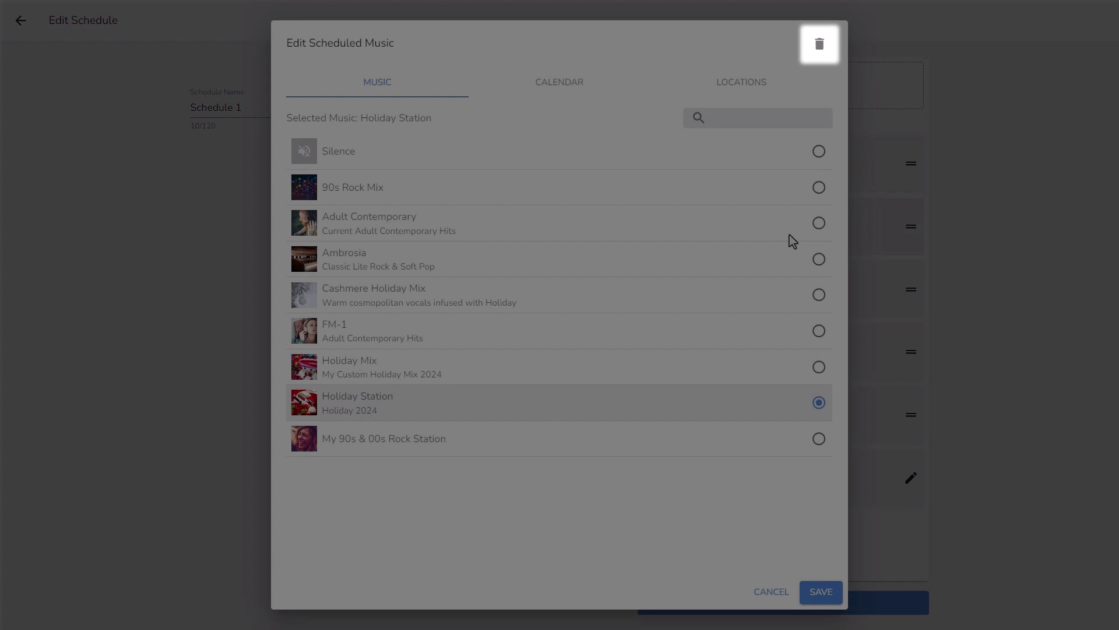
{"action": "left_click", "coordinate": [819, 44]}
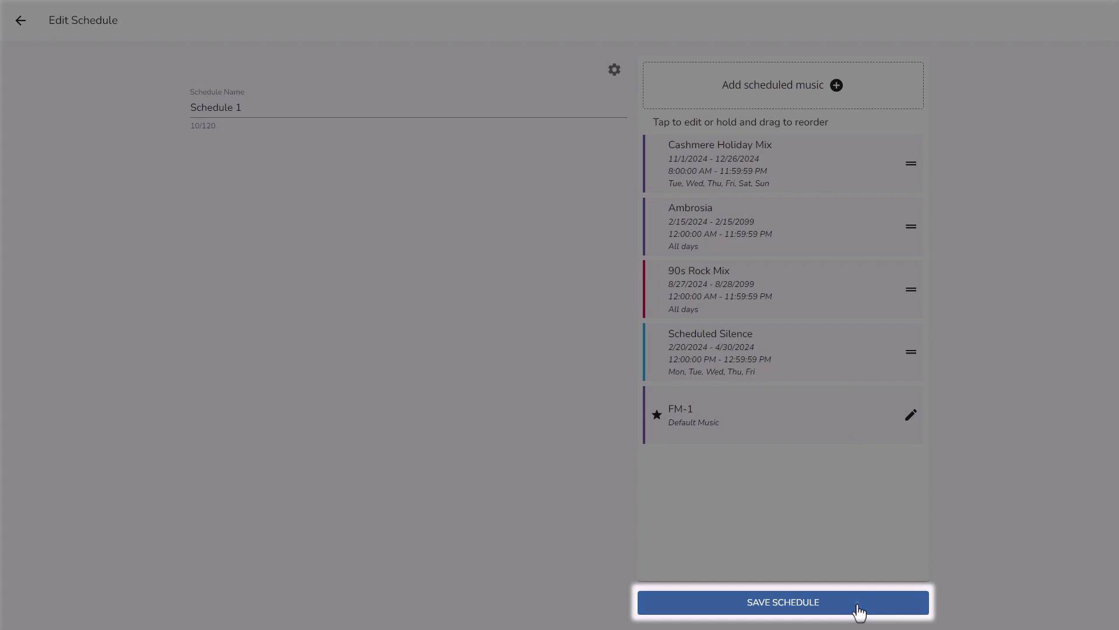
{"action": "left_click", "coordinate": [858, 610]}
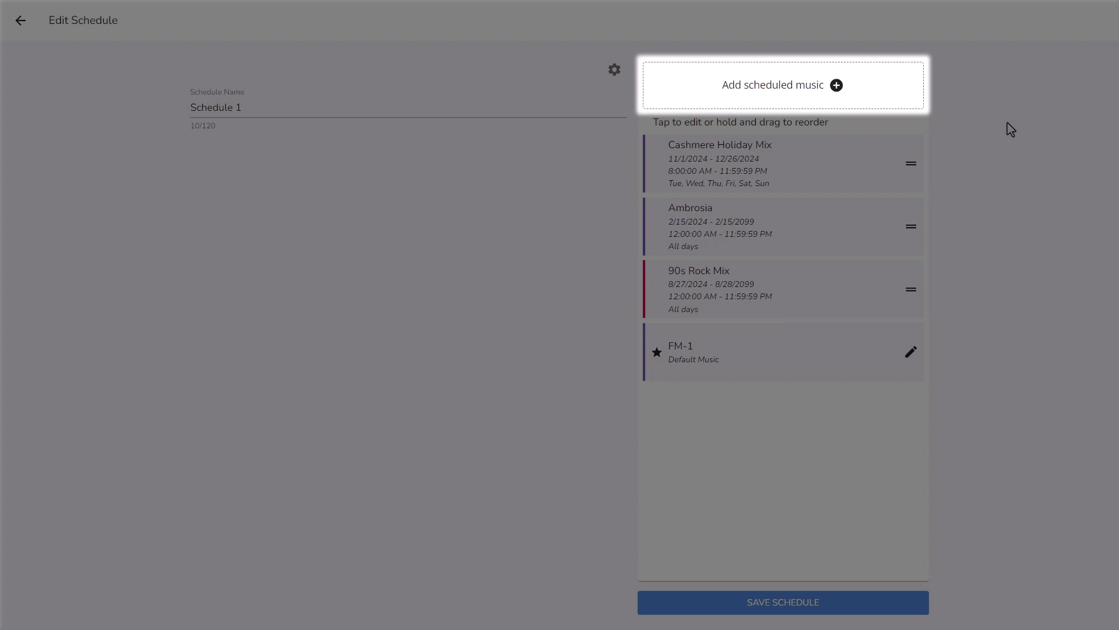
- Add a new scheduled music entry using Silence, with a start date of 08/28/2024
{"action": "left_click", "coordinate": [886, 82]}
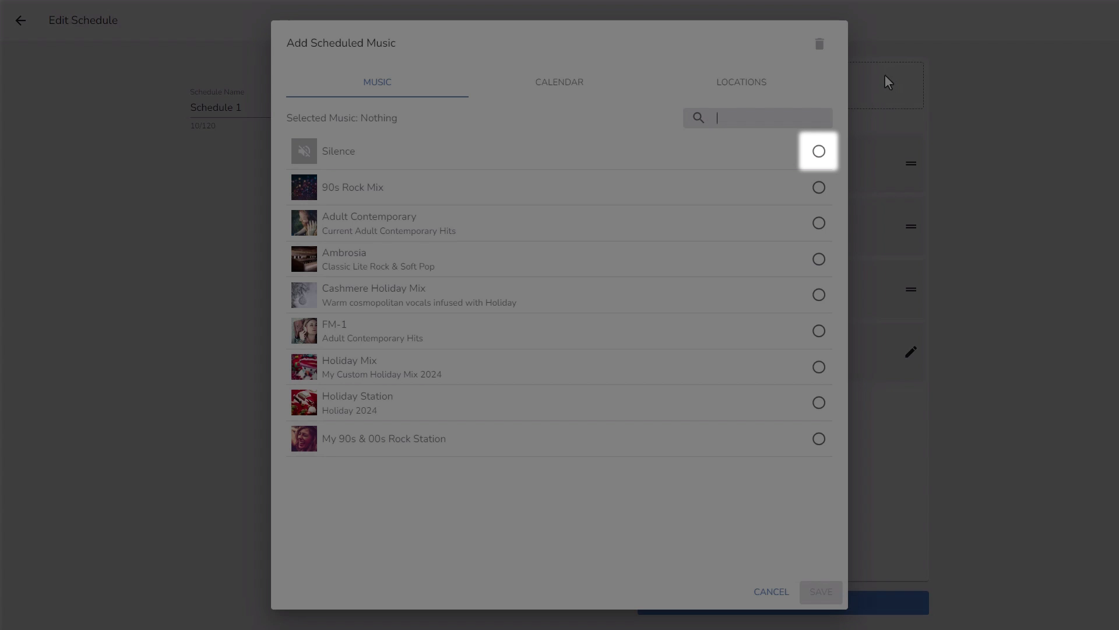
{"action": "left_click", "coordinate": [819, 151]}
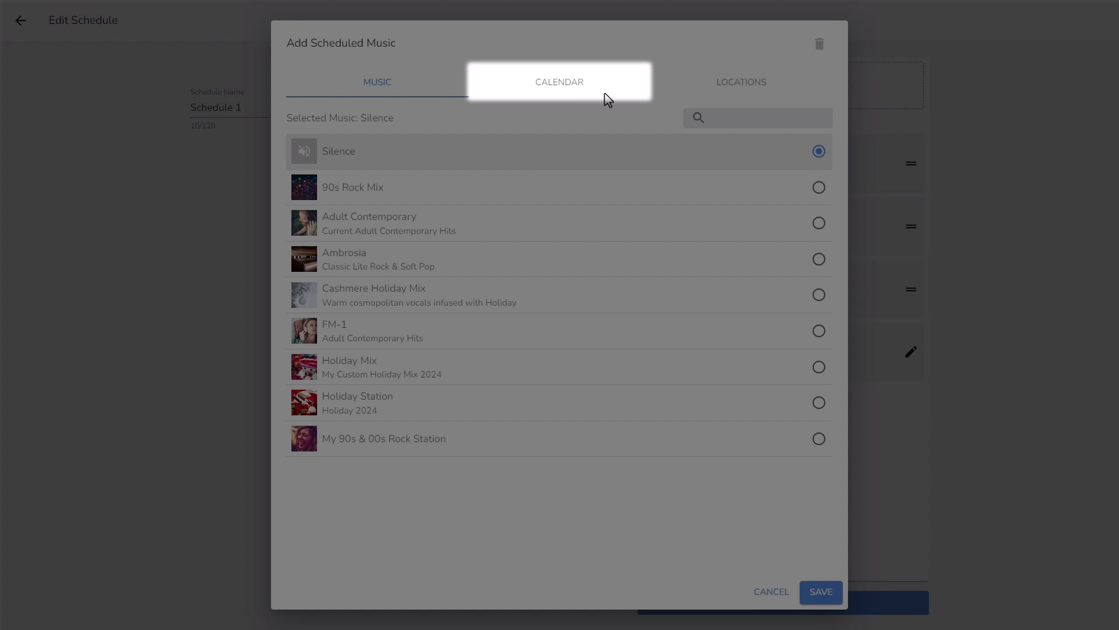
{"action": "left_click", "coordinate": [583, 95]}
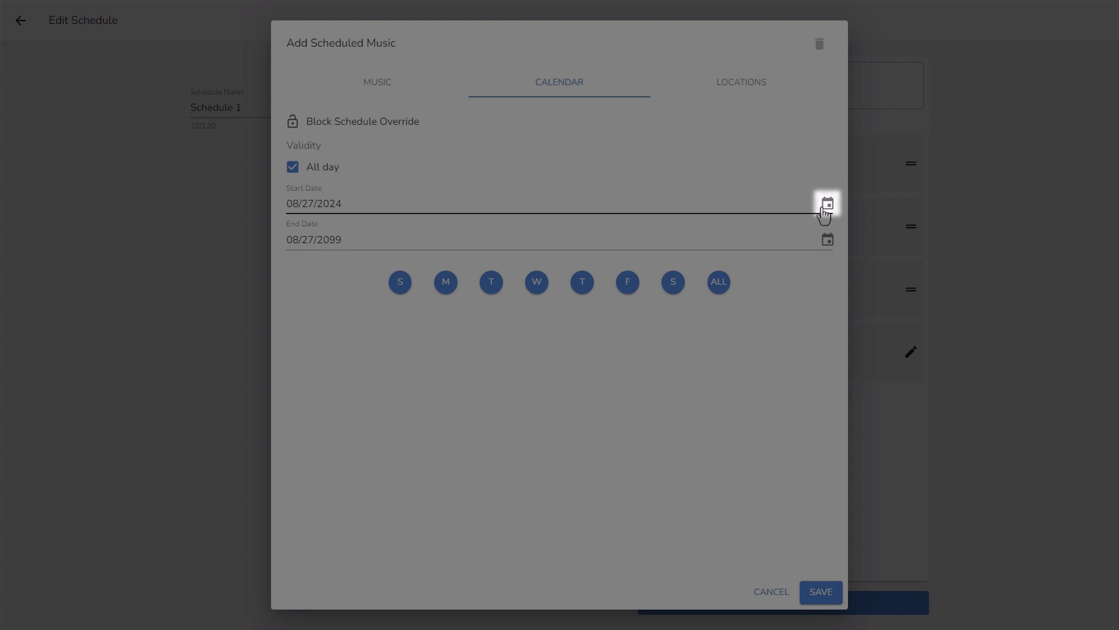
{"action": "left_click", "coordinate": [826, 205]}
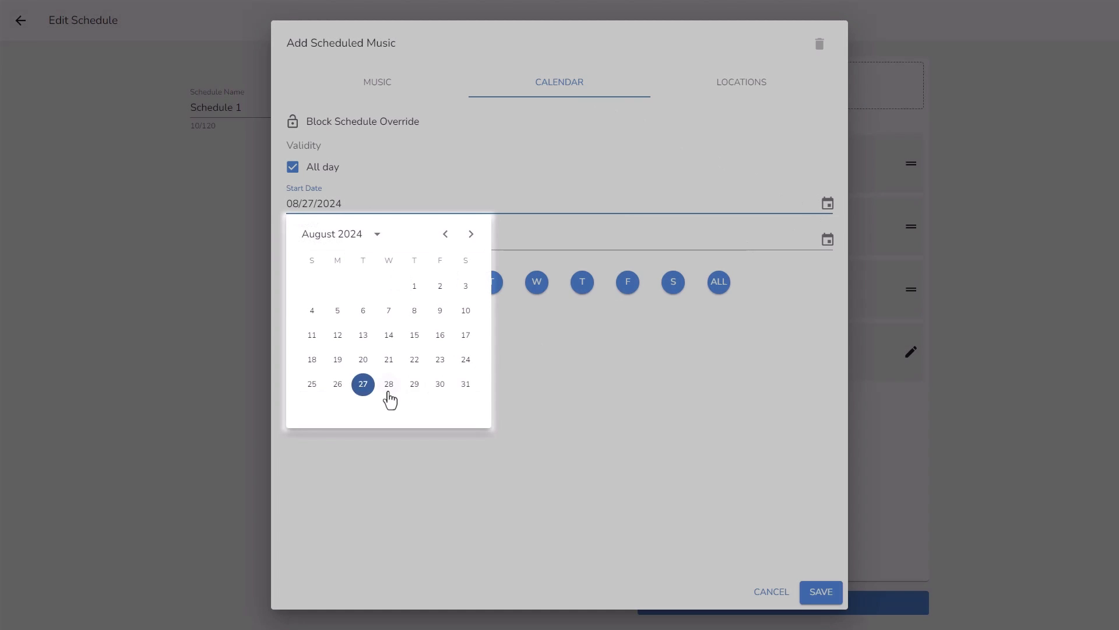
{"action": "left_click", "coordinate": [388, 391]}
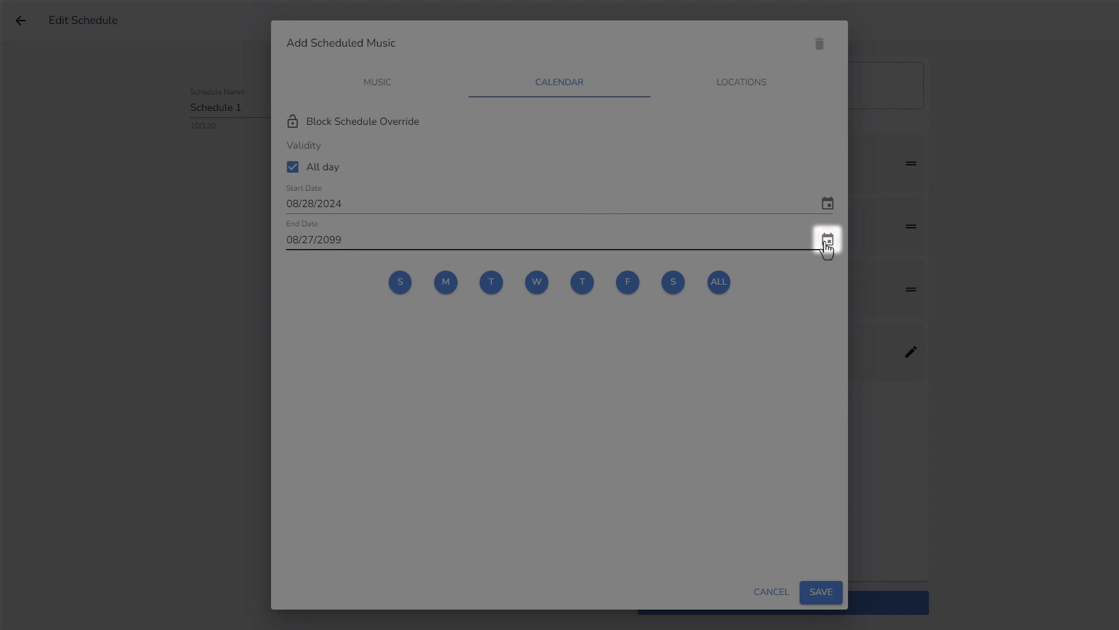
- Set the end date of the Silence entry to 08/29/2028
{"action": "left_click", "coordinate": [827, 248]}
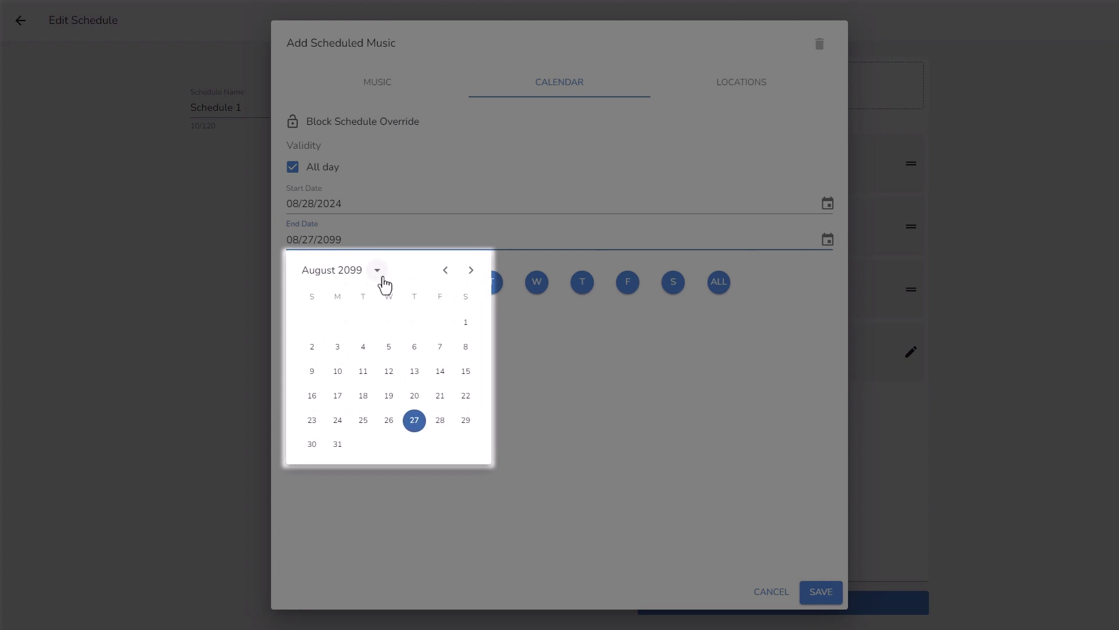
{"action": "left_click", "coordinate": [379, 272]}
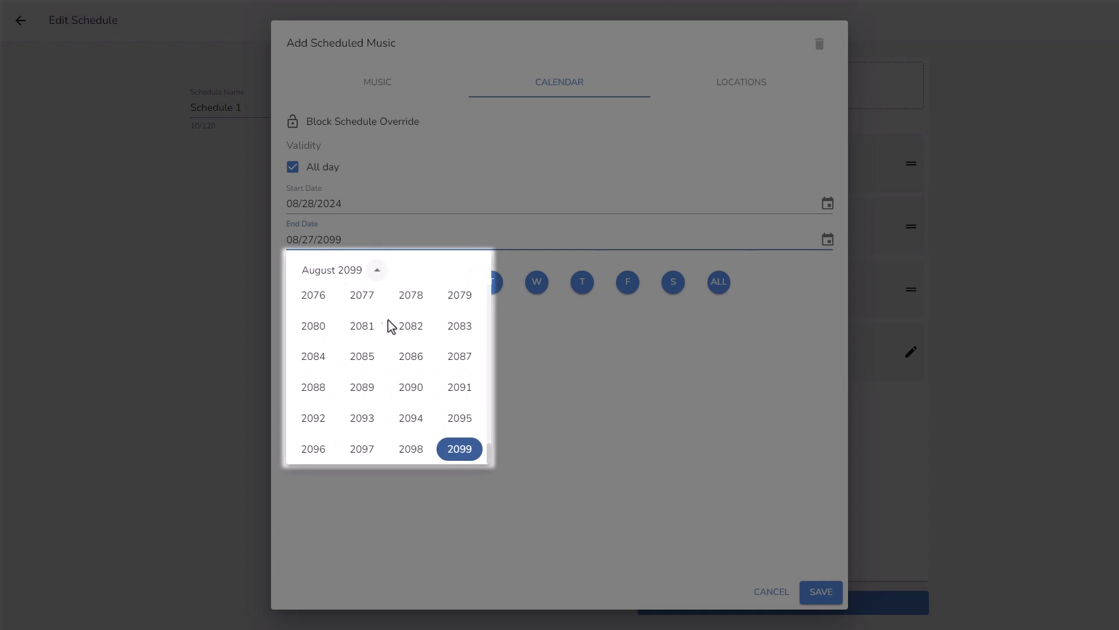
{"action": "scroll", "coordinate": [386, 326], "scroll_direction": "up", "scroll_amount": 8}
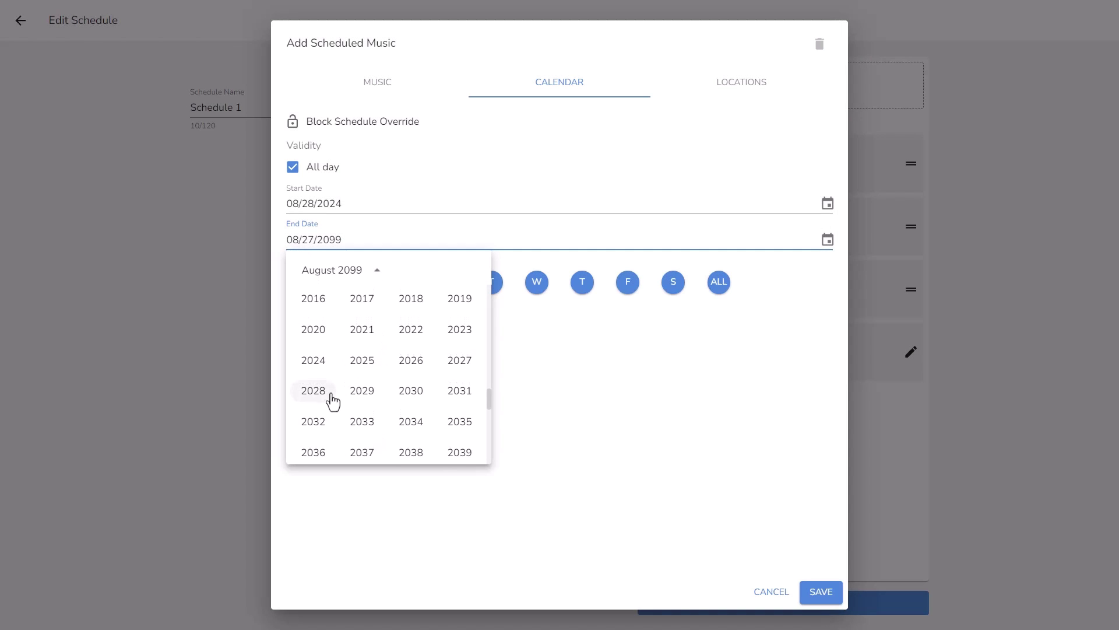
{"action": "left_click", "coordinate": [316, 391]}
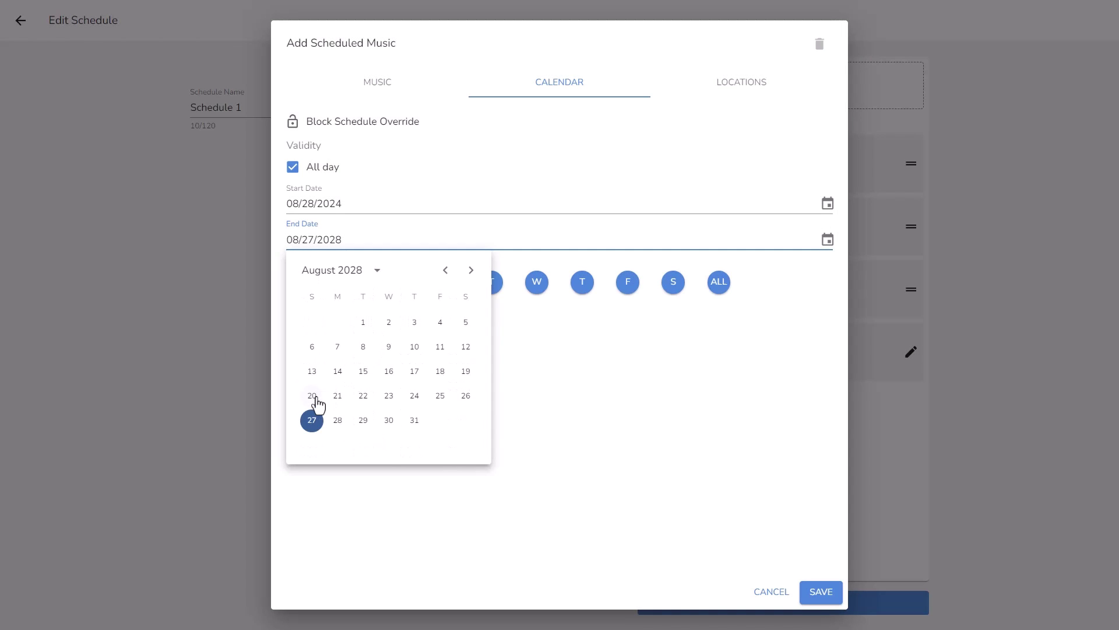
{"action": "left_click", "coordinate": [364, 423]}
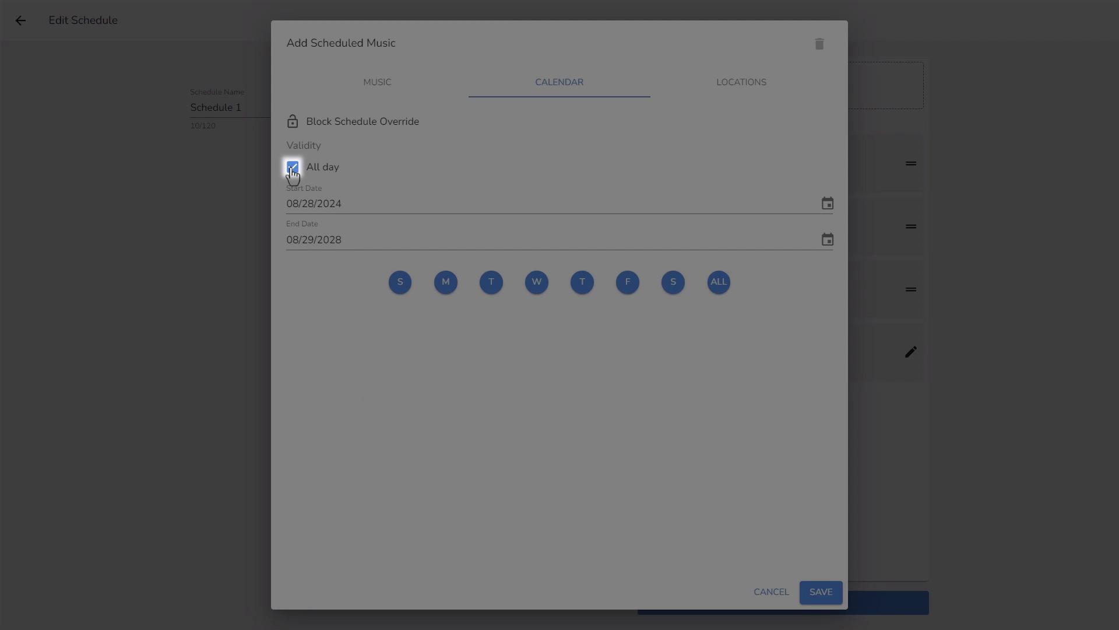
- Turn off all-day playback for the Silence entry and set its start time to 12:00:00 PM
{"action": "left_click", "coordinate": [292, 169]}
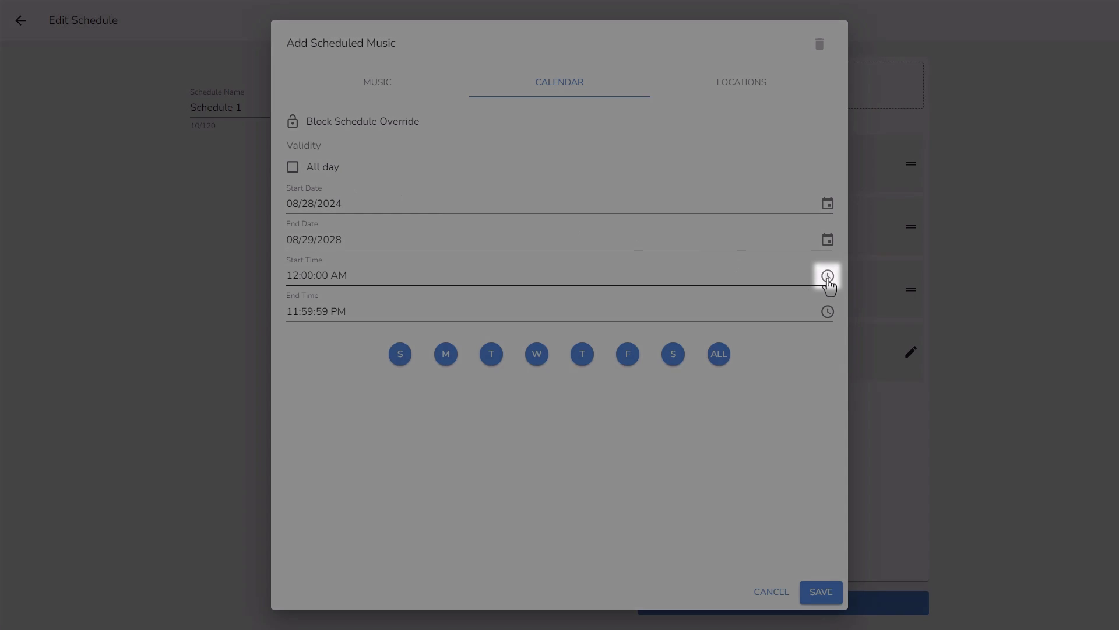
{"action": "left_click", "coordinate": [827, 279]}
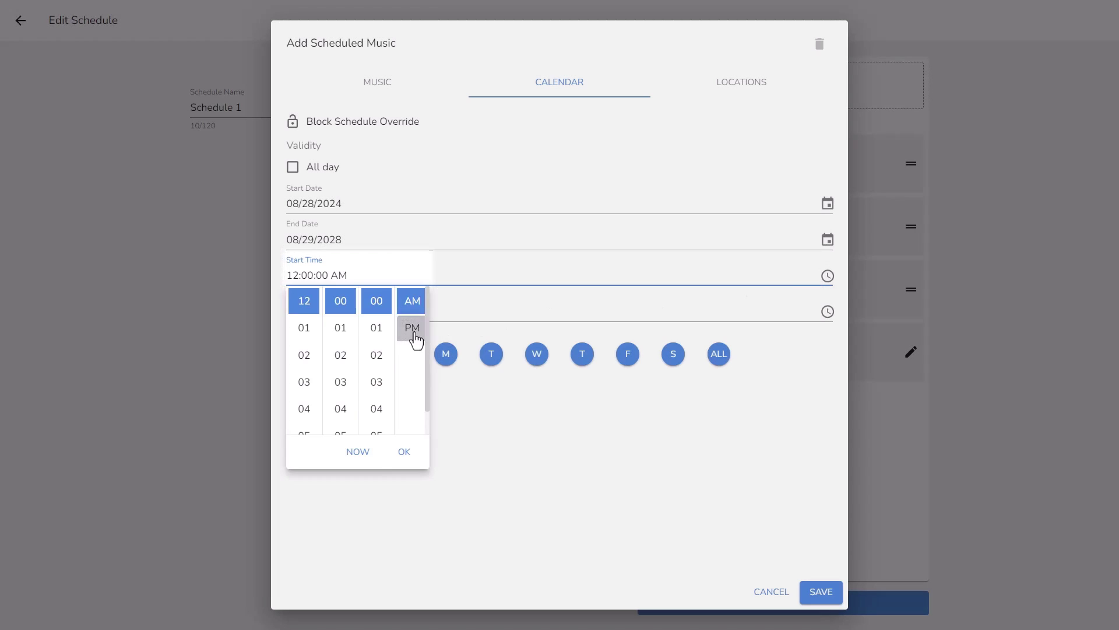
{"action": "left_click", "coordinate": [412, 329]}
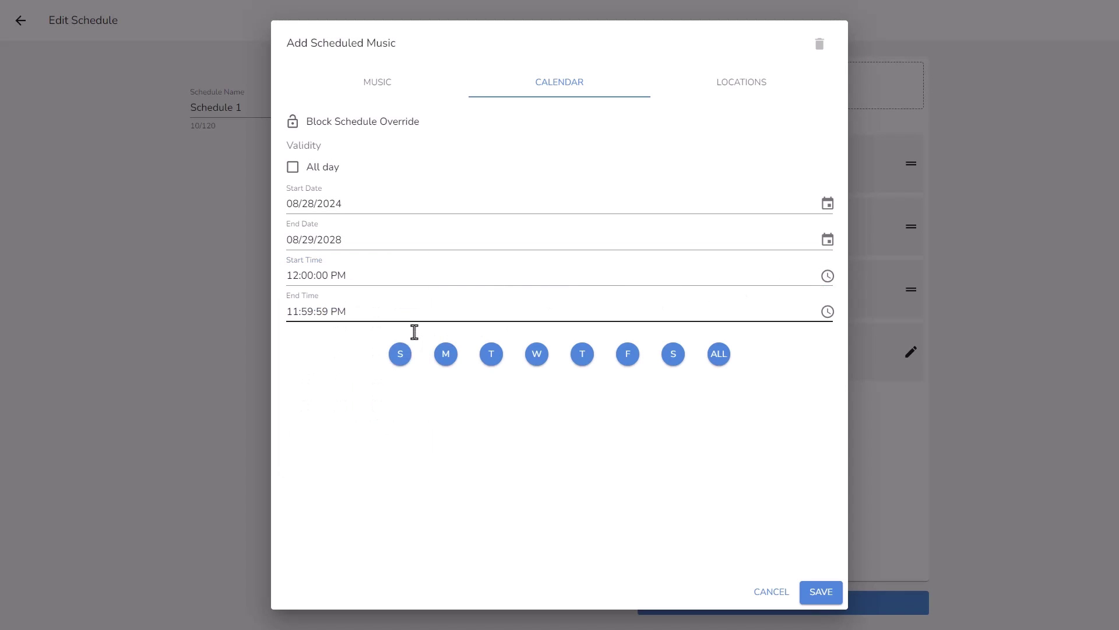
- Set the Silence entry's end time to 12:59:59 PM and exclude Sundays and Saturdays
{"action": "left_click", "coordinate": [828, 311]}
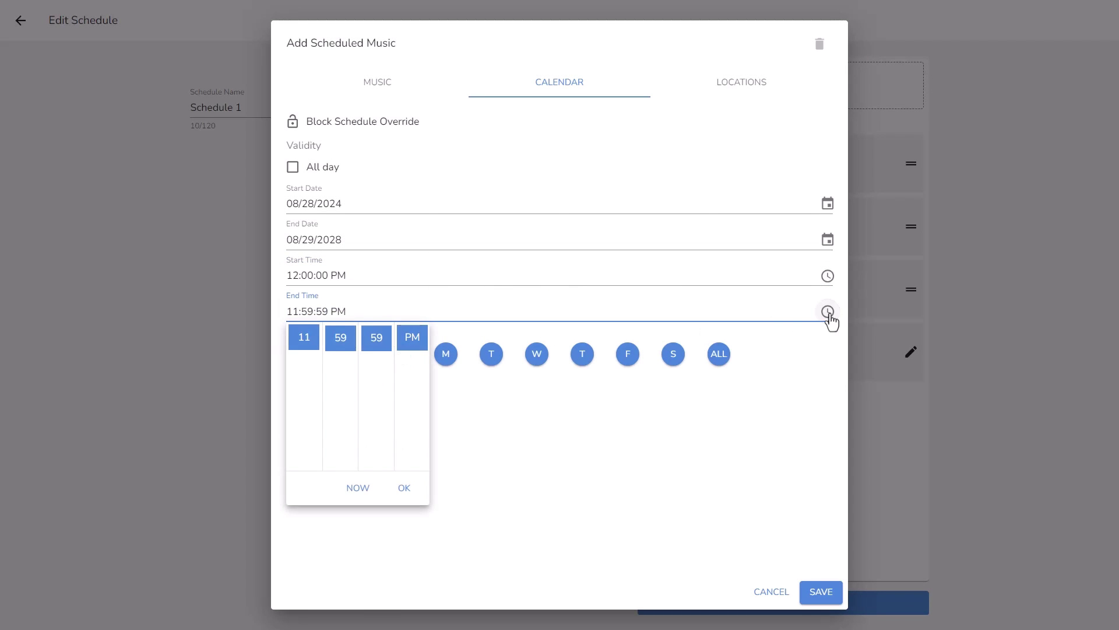
{"action": "scroll", "coordinate": [304, 368], "scroll_direction": "up", "scroll_amount": 1}
{"action": "scroll", "coordinate": [304, 369], "scroll_direction": "up", "scroll_amount": 5}
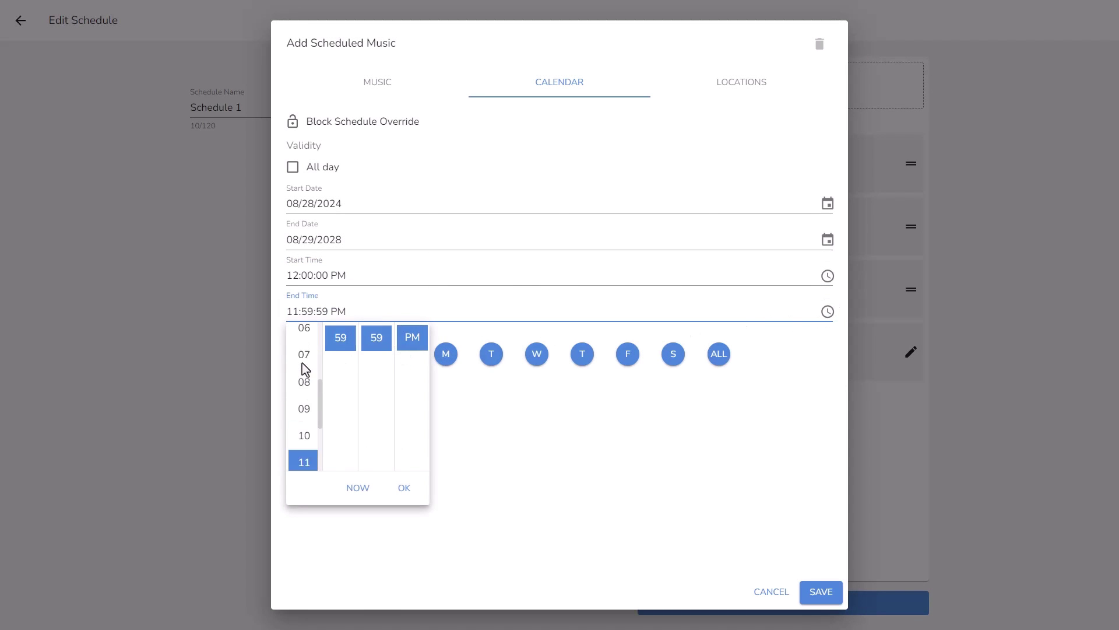
{"action": "left_click", "coordinate": [302, 341]}
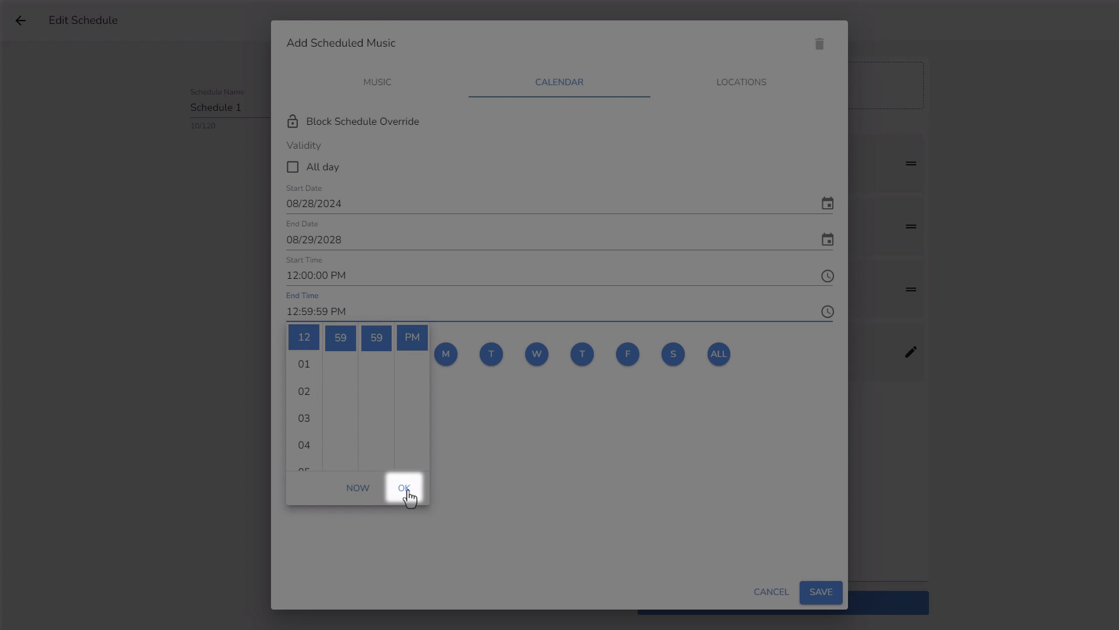
{"action": "left_click", "coordinate": [408, 493]}
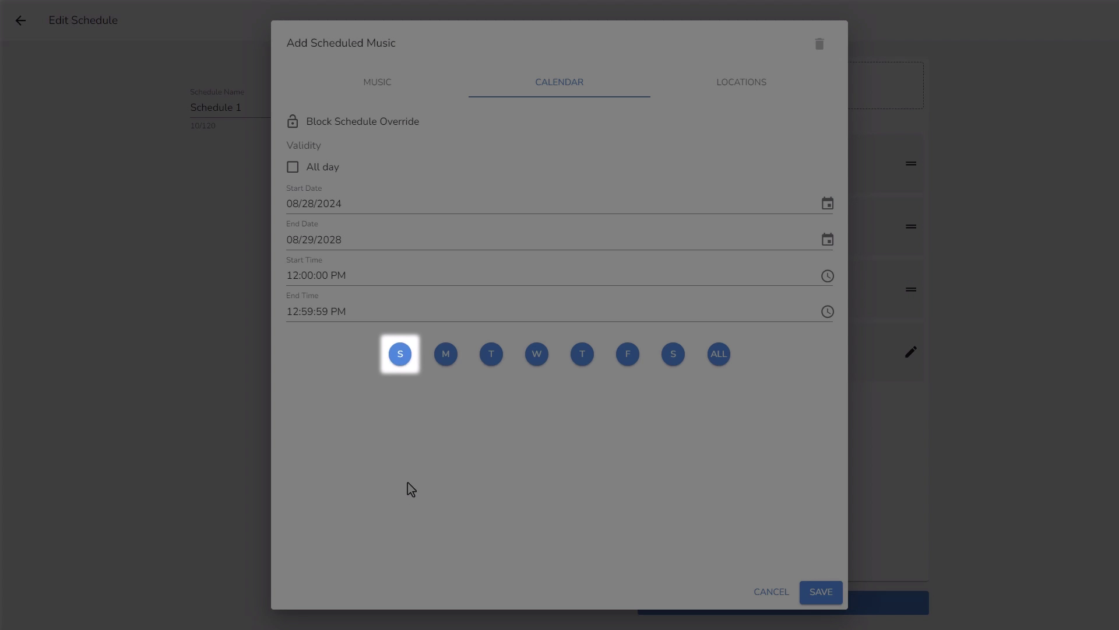
{"action": "left_click", "coordinate": [400, 355]}
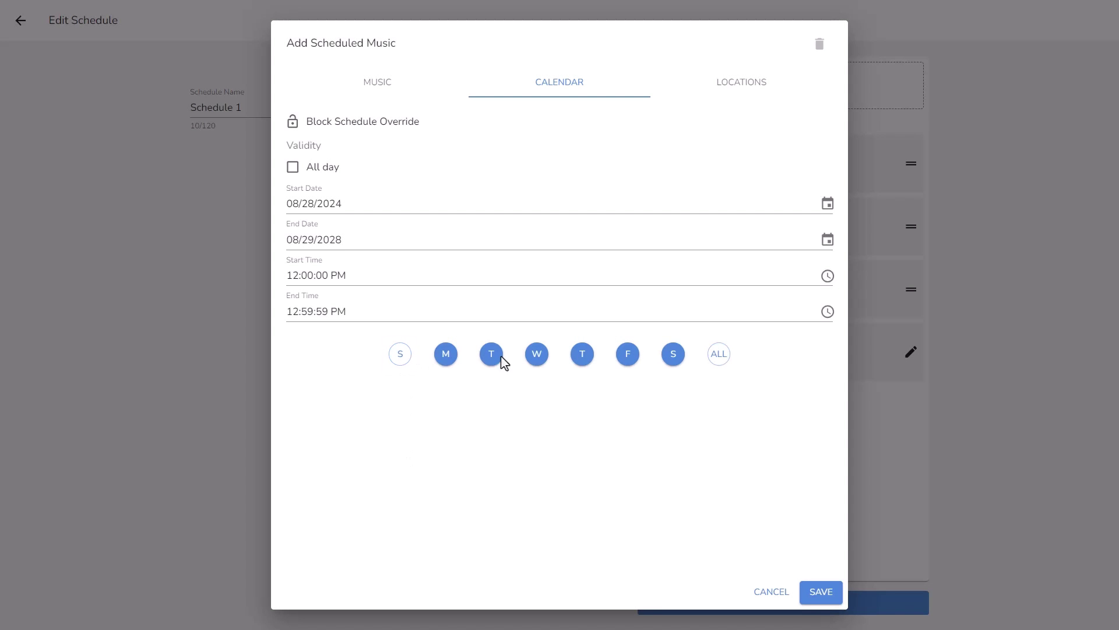
{"action": "left_click", "coordinate": [674, 364]}
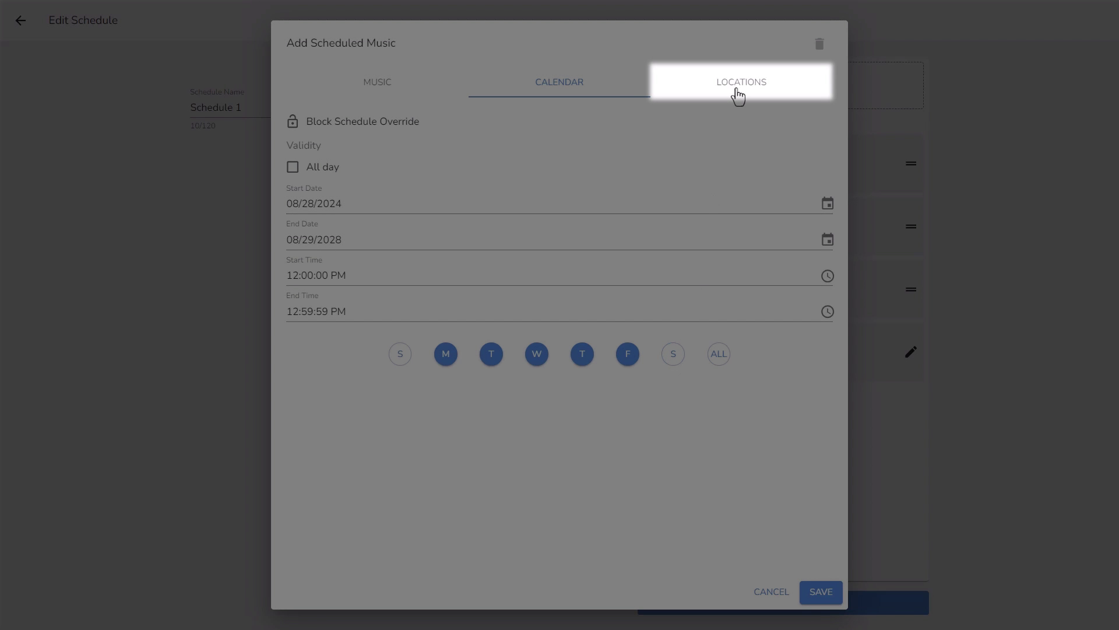
- Allow the Silence entry at location HM 1 and save both the entry and Schedule 1
{"action": "left_click", "coordinate": [738, 95]}
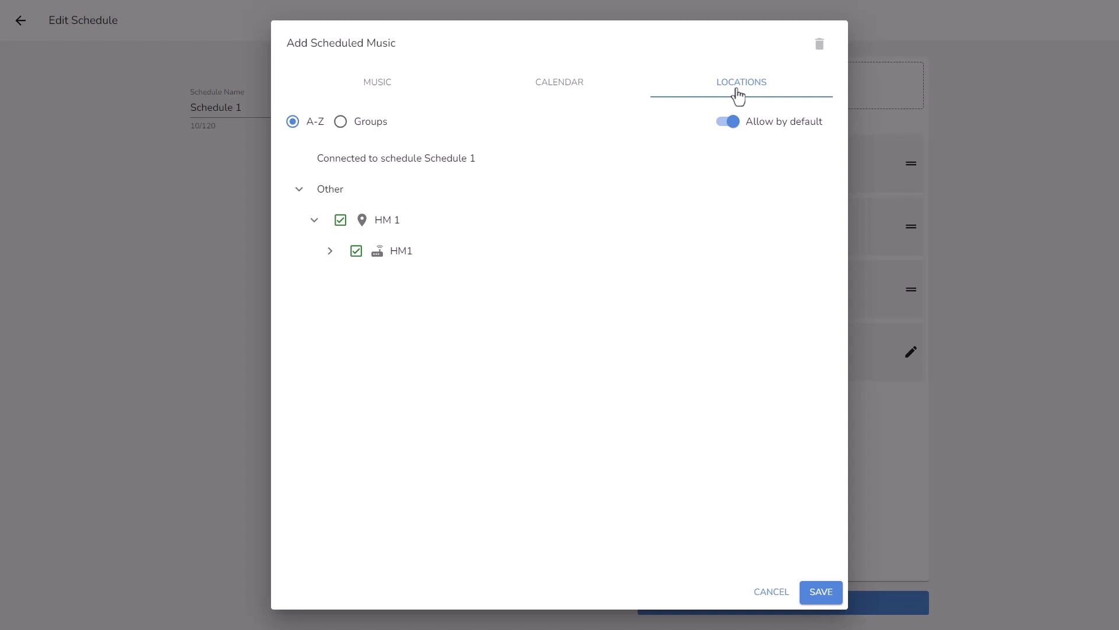
{"action": "left_click", "coordinate": [341, 223]}
{"action": "left_click", "coordinate": [341, 222]}
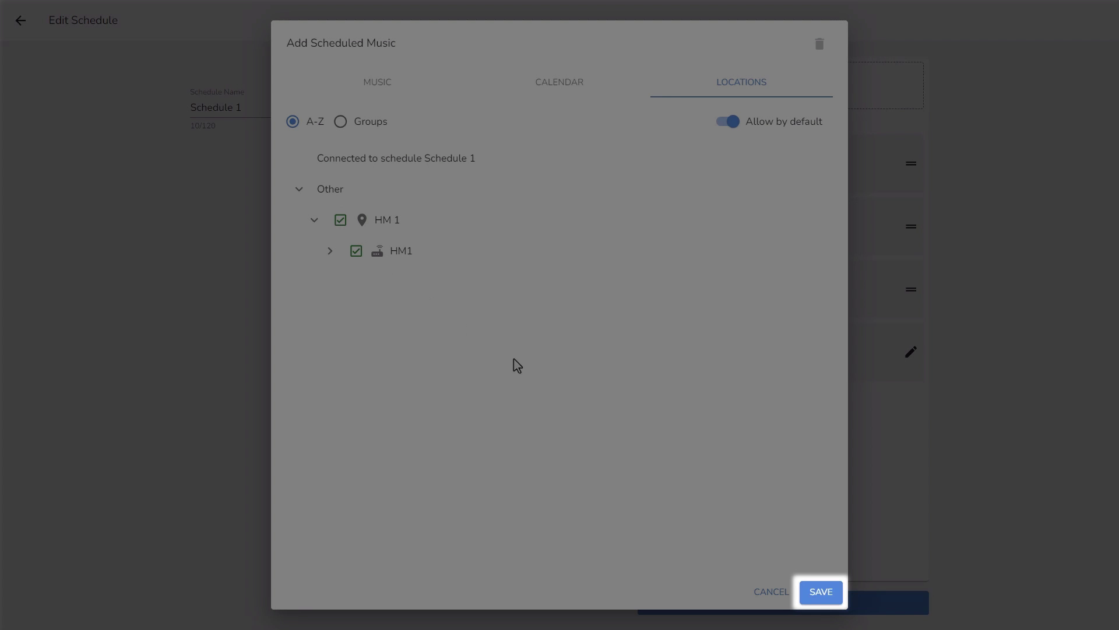
{"action": "left_click", "coordinate": [814, 595]}
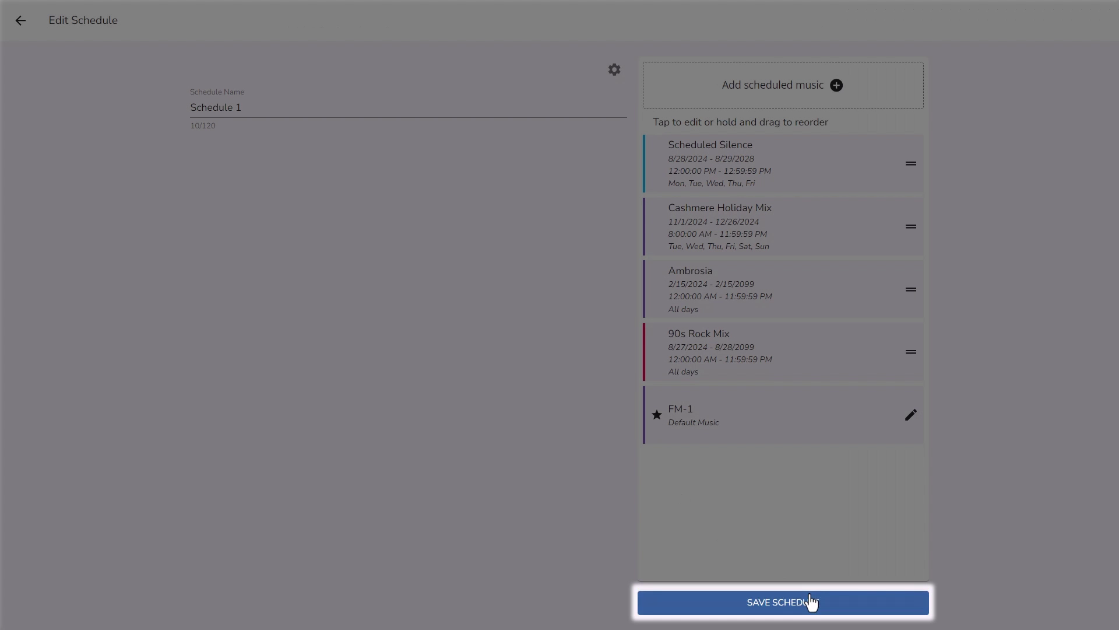
{"action": "left_click", "coordinate": [813, 603]}
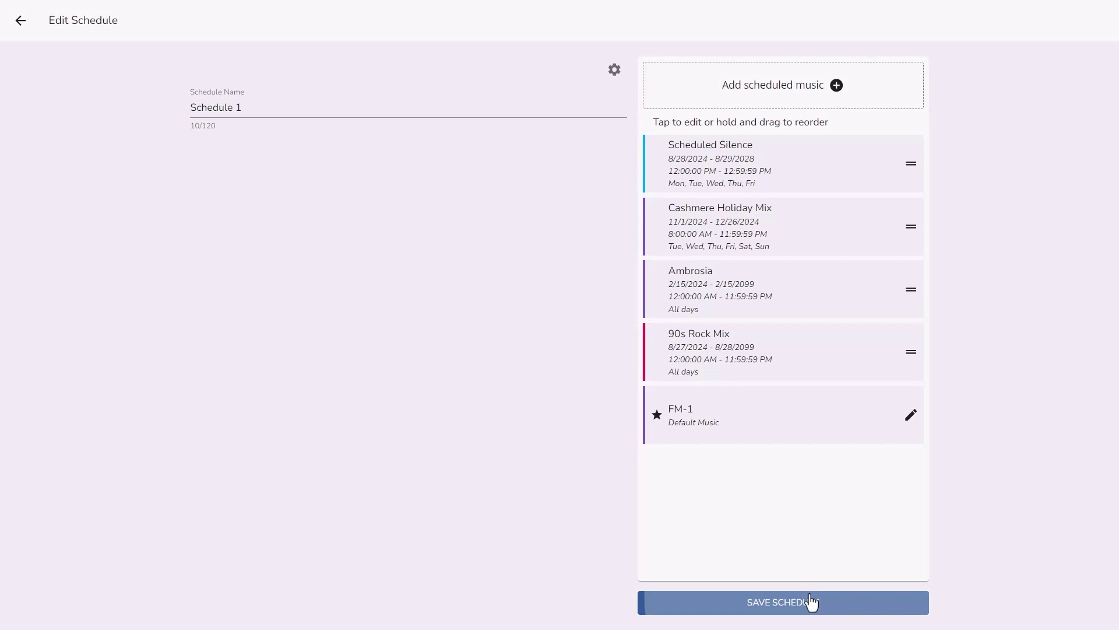